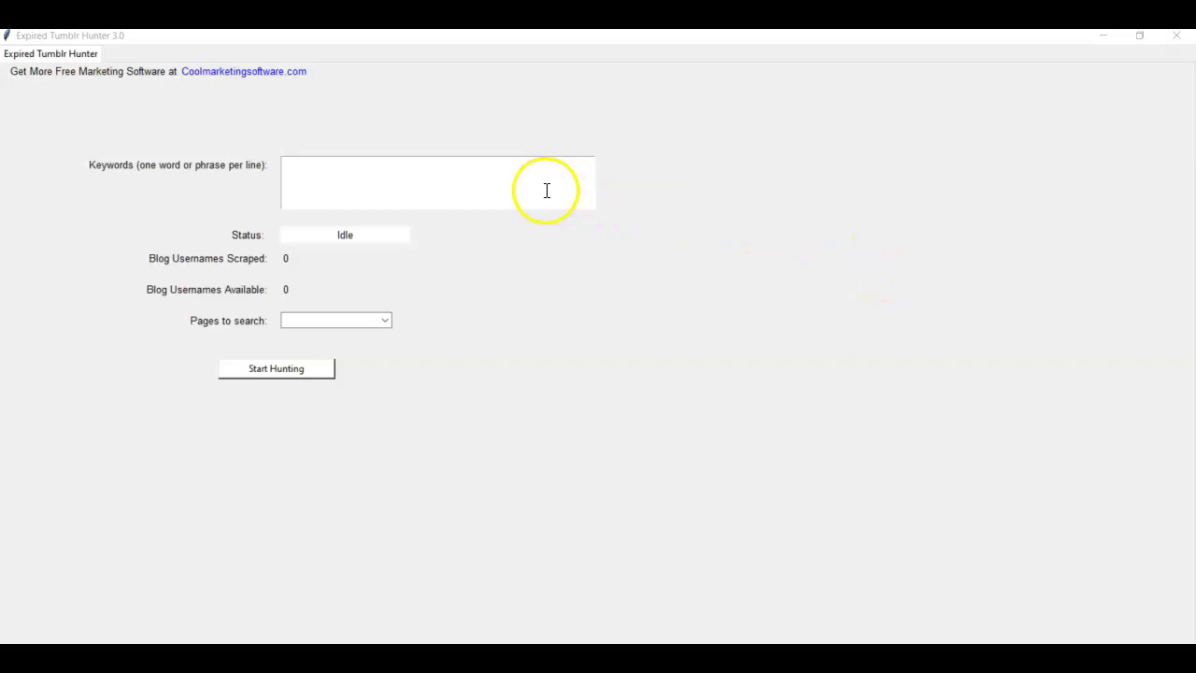
Enter the keywords "personal injury attorney", "personal injury lawyer" and "motorcycle accident lawyer", one phrase per line.
click(355, 168)
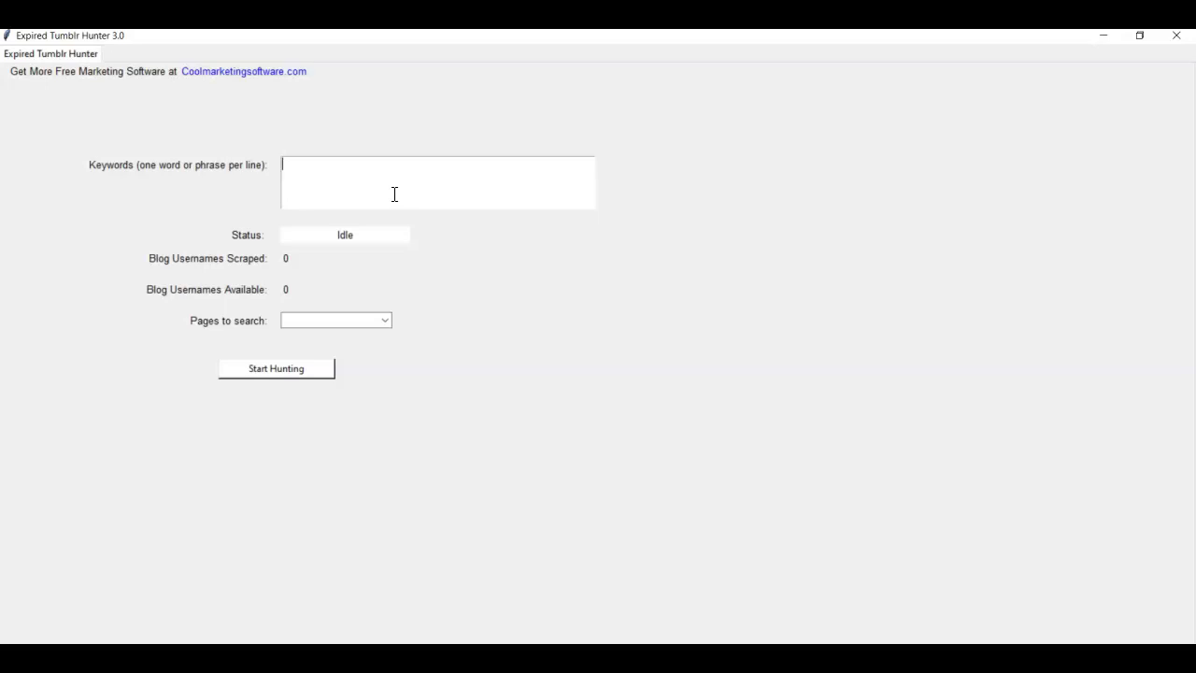
text(personal injury attorney)
key(Return)
text(bl)
key(BackSpace)
key(BackSpace)
text(personal in)
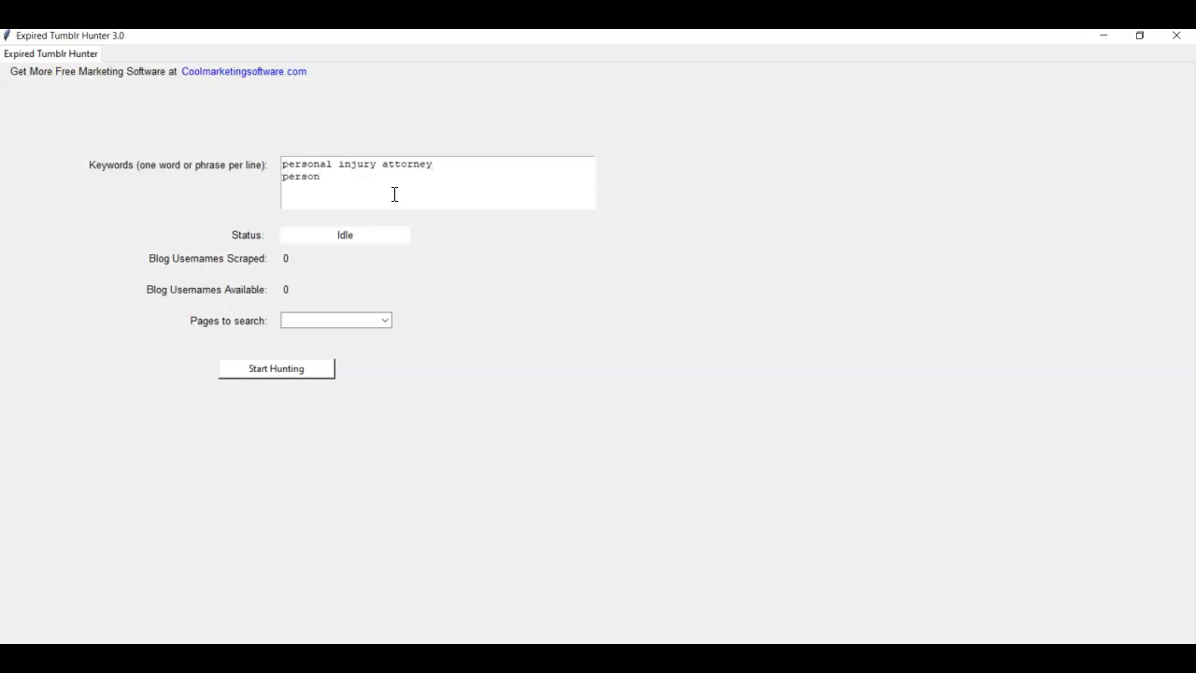
text(jury lawyer)
key(Return)
text(motorcycle accident lawyer)
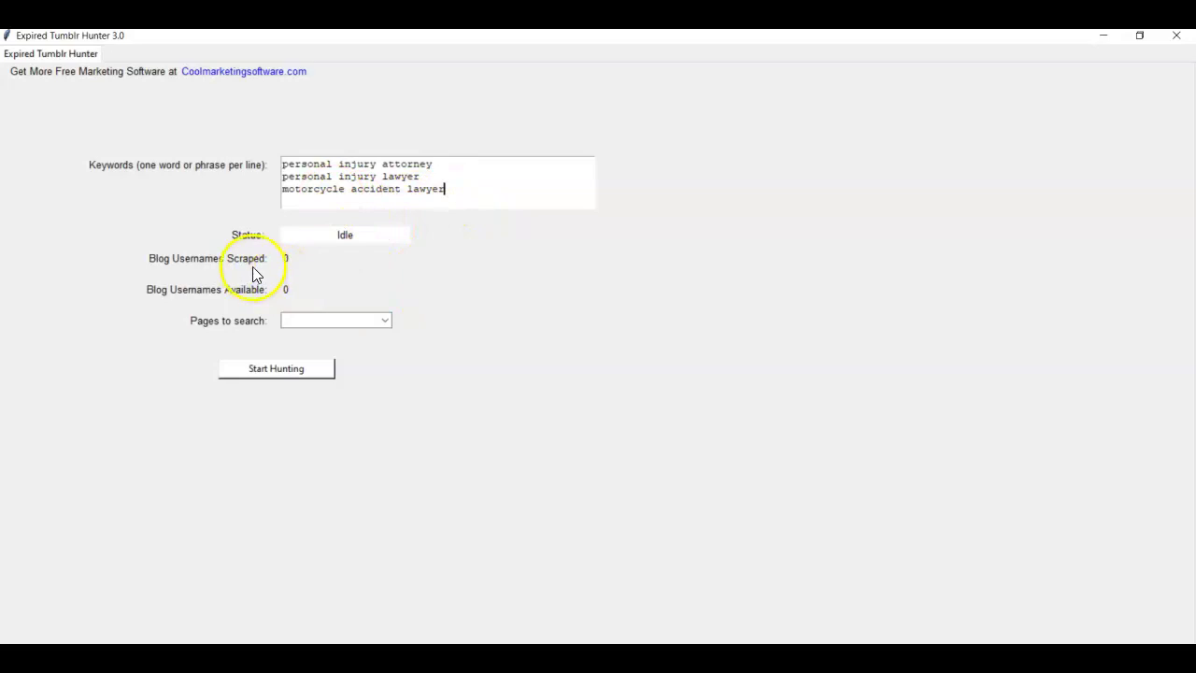
Set the number of pages to search to 3.
click(386, 322)
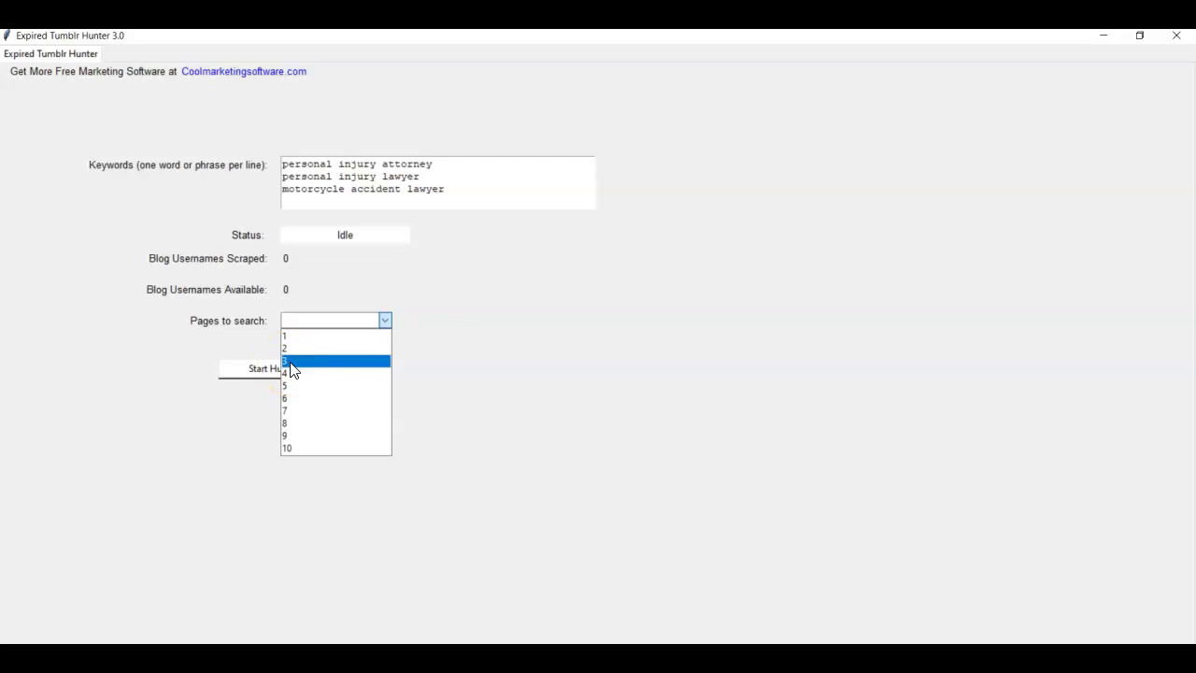
drag(292, 371, 293, 453)
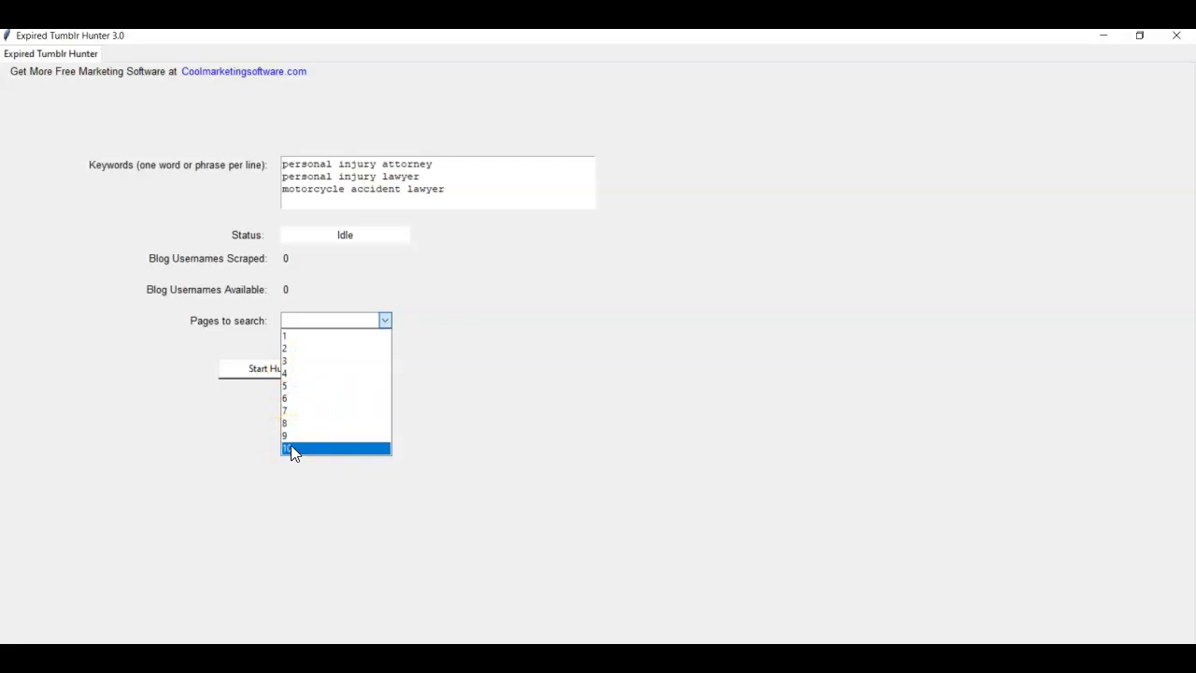
drag(290, 445, 294, 367)
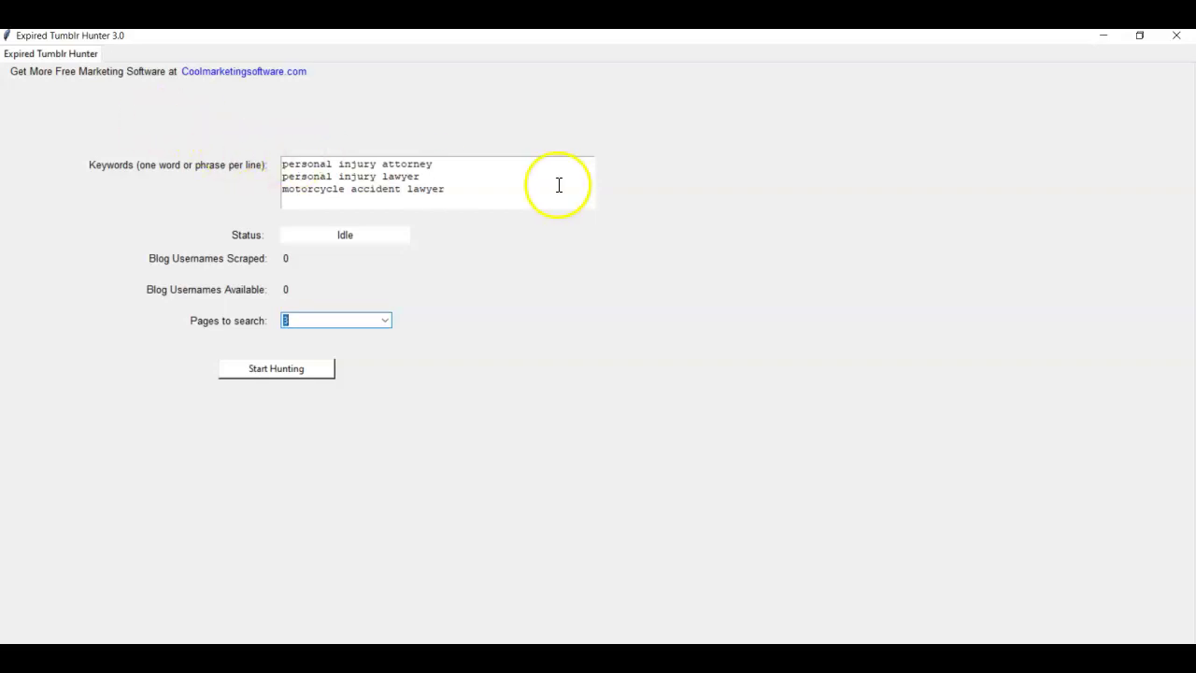
Highlight all three keyword phrases and start the hunt.
click(500, 189)
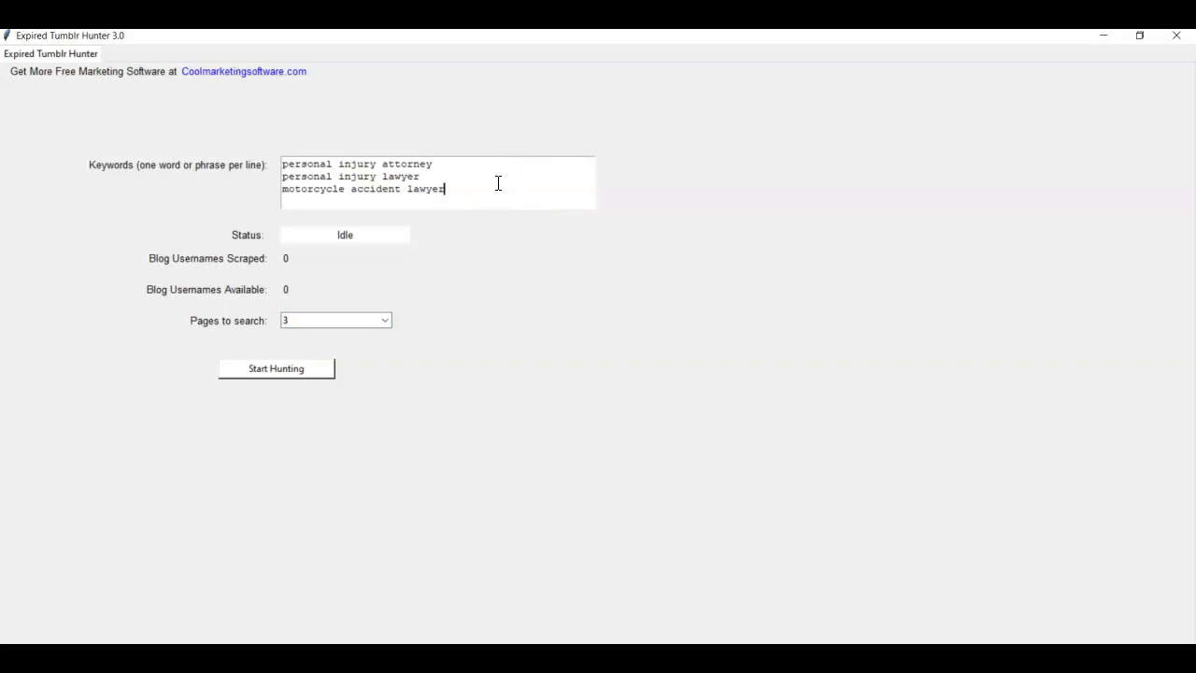
click(498, 183)
drag(483, 200, 267, 165)
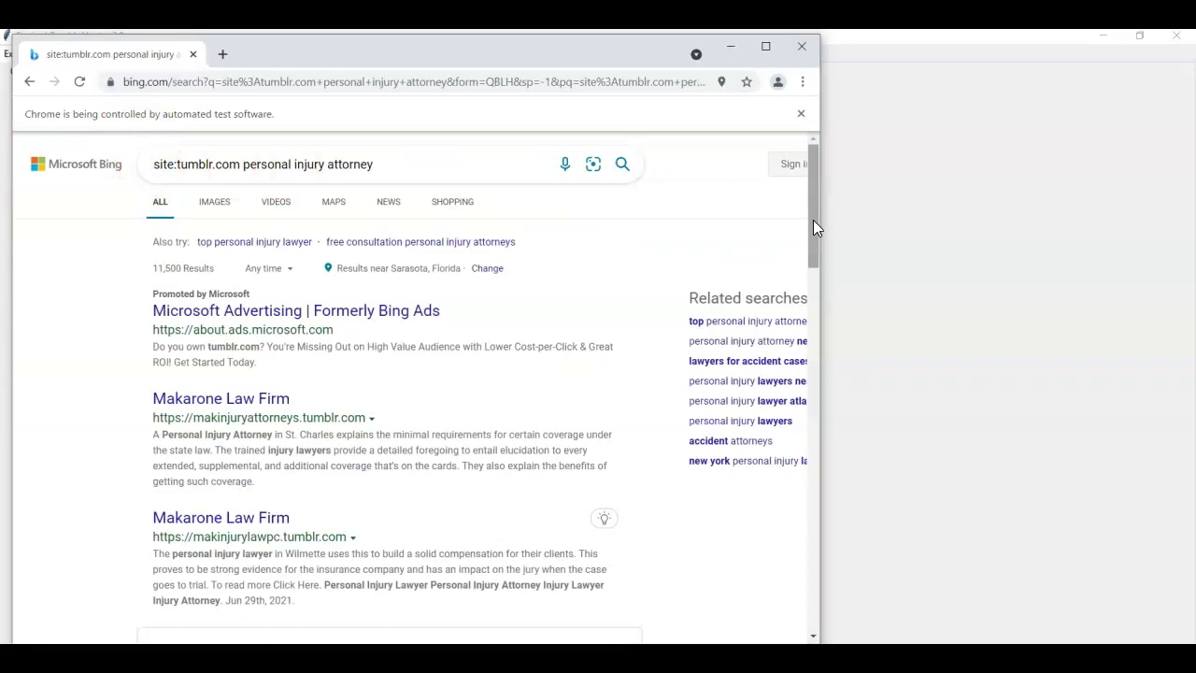
Examine the automated Bing result pages for "site:tumblr.com personal injury attorney" and the Tumblr blogs they list.
click(238, 166)
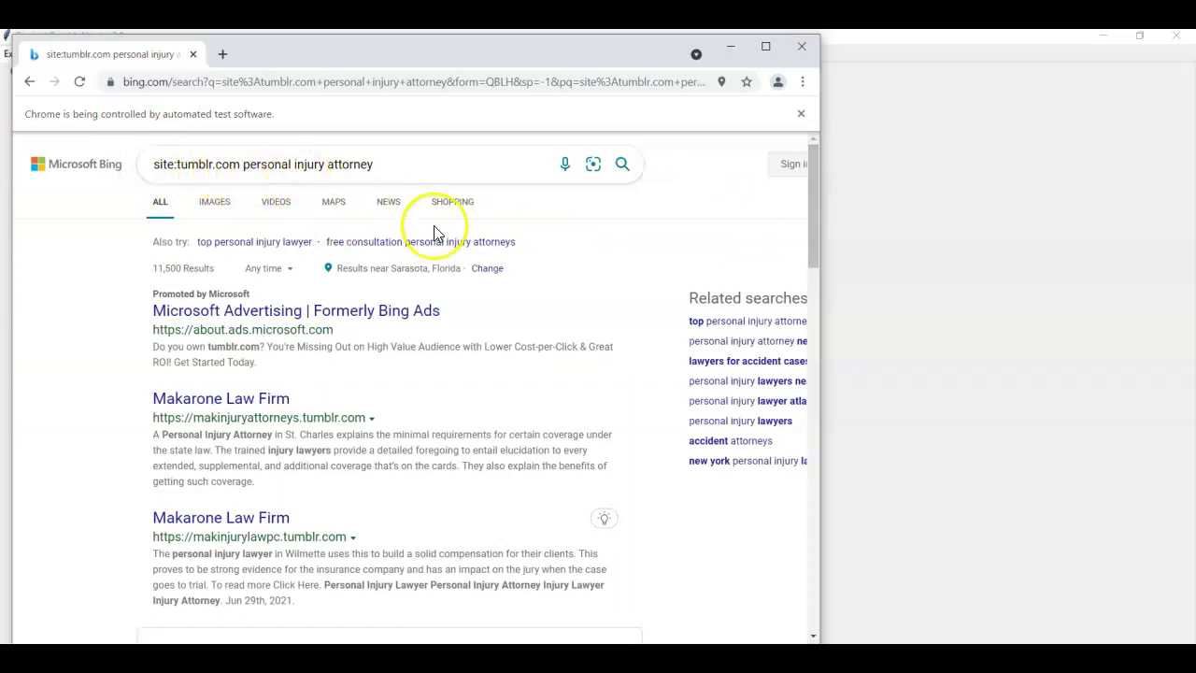
scroll(486, 252, down, 10)
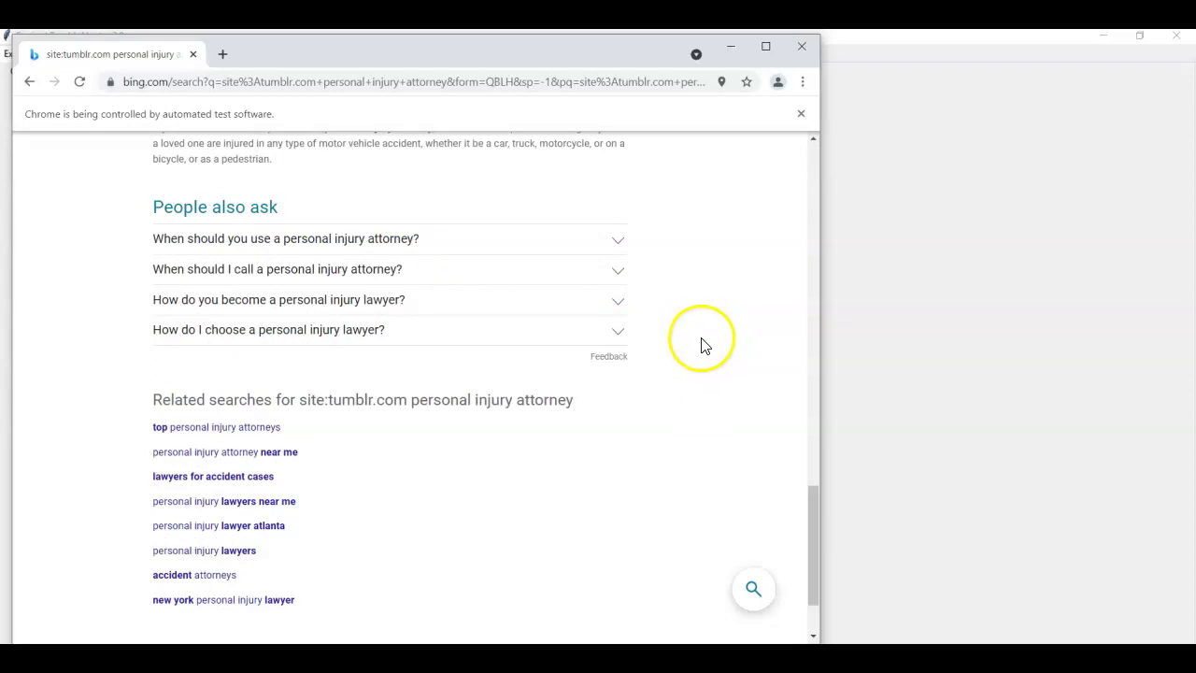
scroll(707, 334, down, 1)
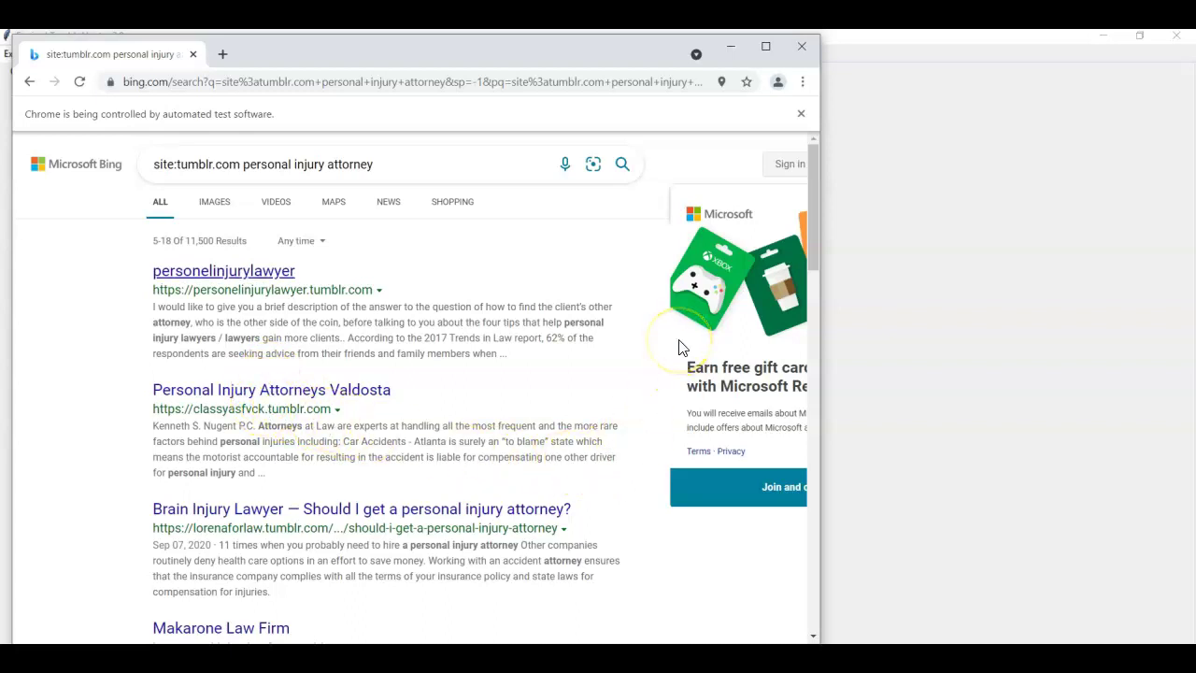
scroll(659, 339, down, 15)
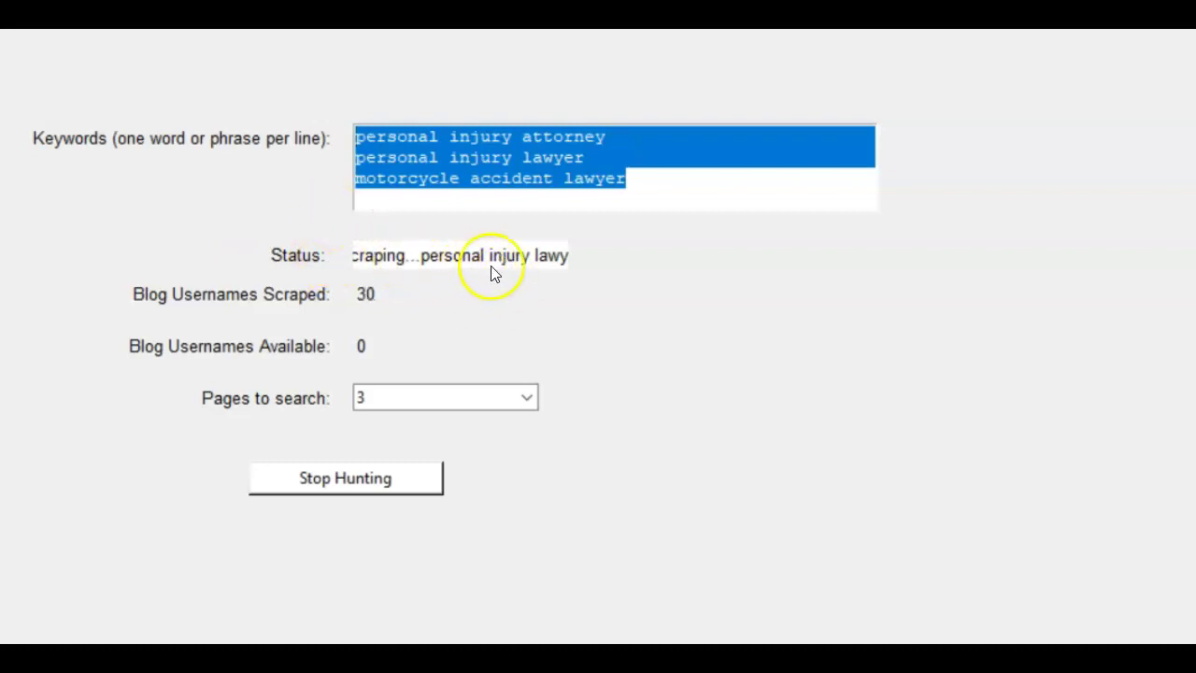
click(609, 142)
drag(608, 141, 356, 125)
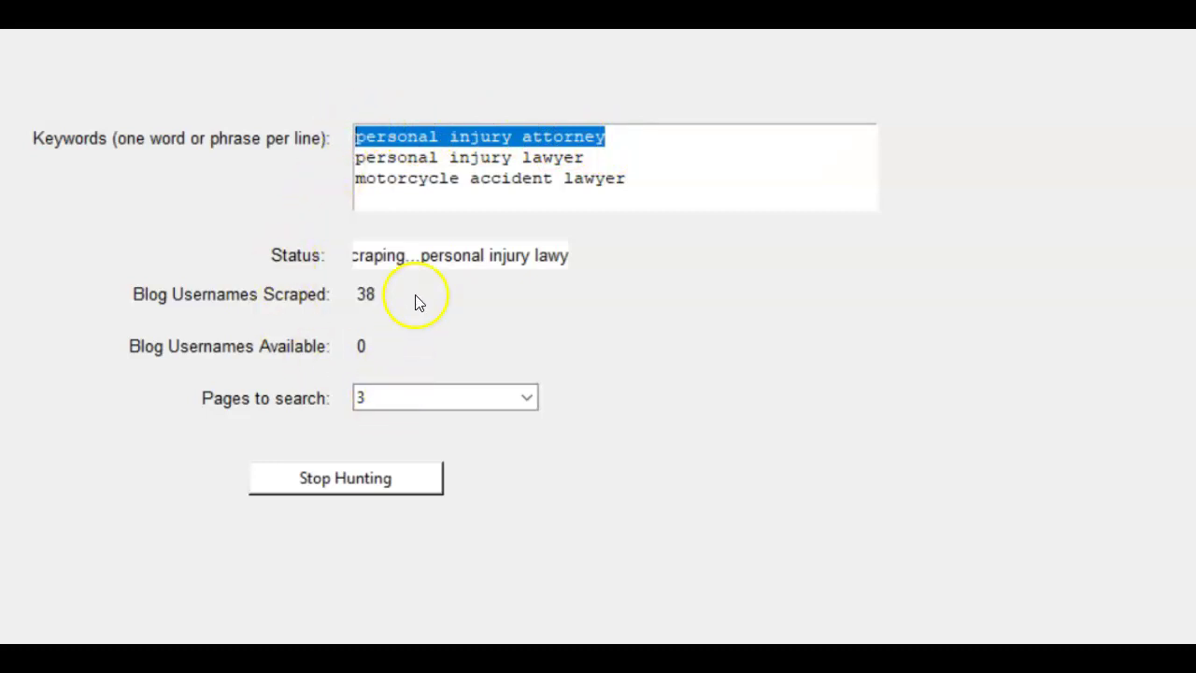
click(409, 161)
drag(596, 168, 348, 160)
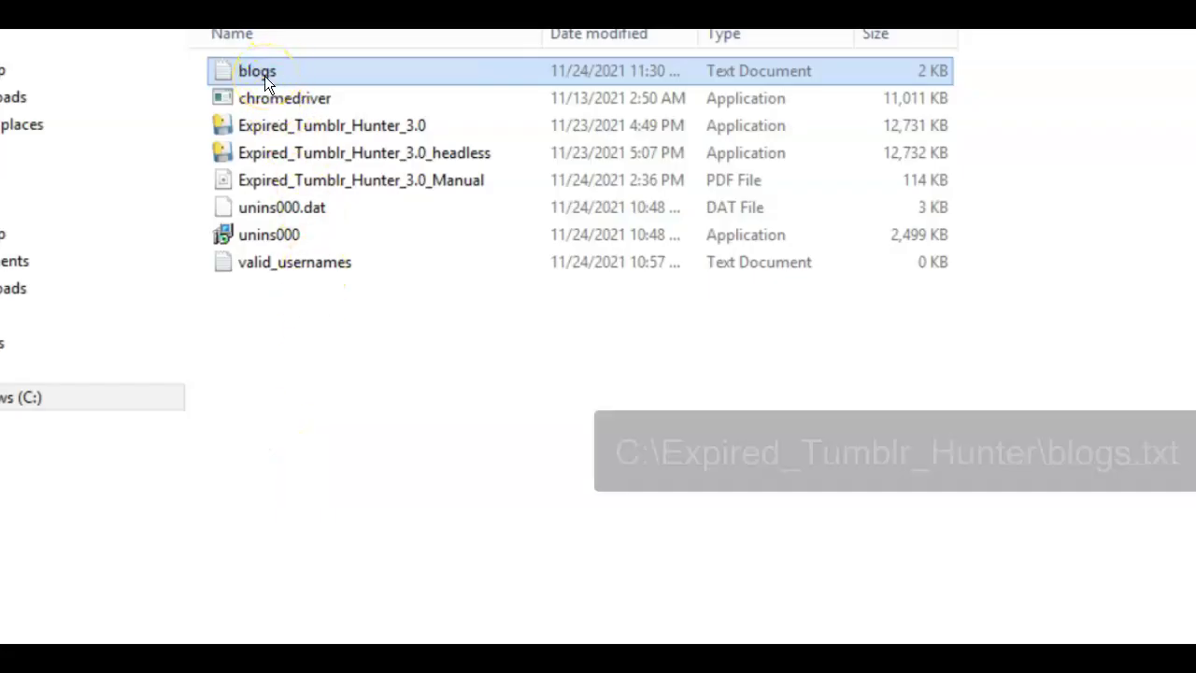
Open the blogs text file in the Expired_Tumblr_Hunter folder for editing in Notepad.
right_click(265, 76)
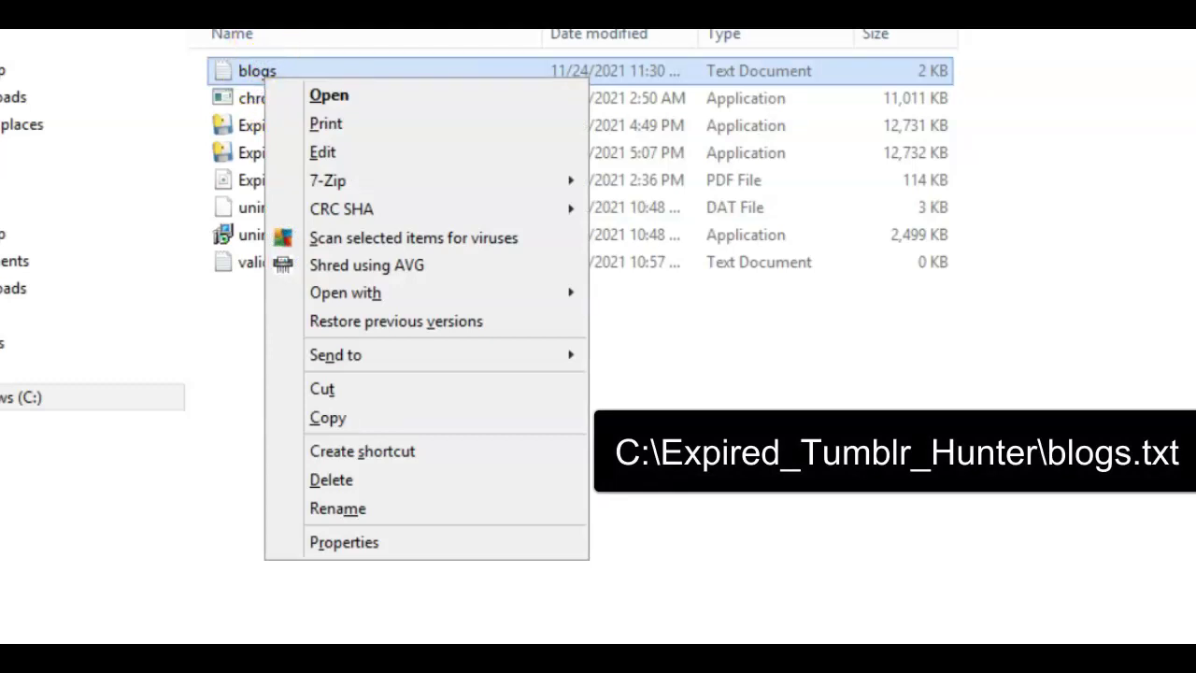
click(815, 472)
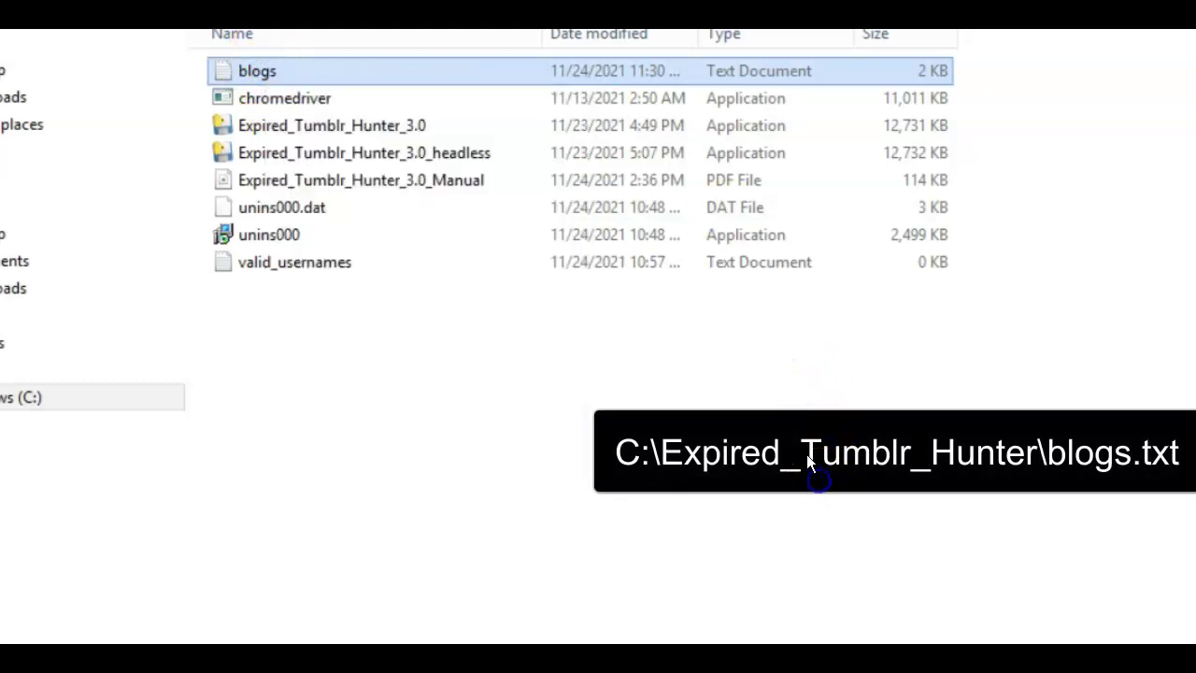
click(264, 75)
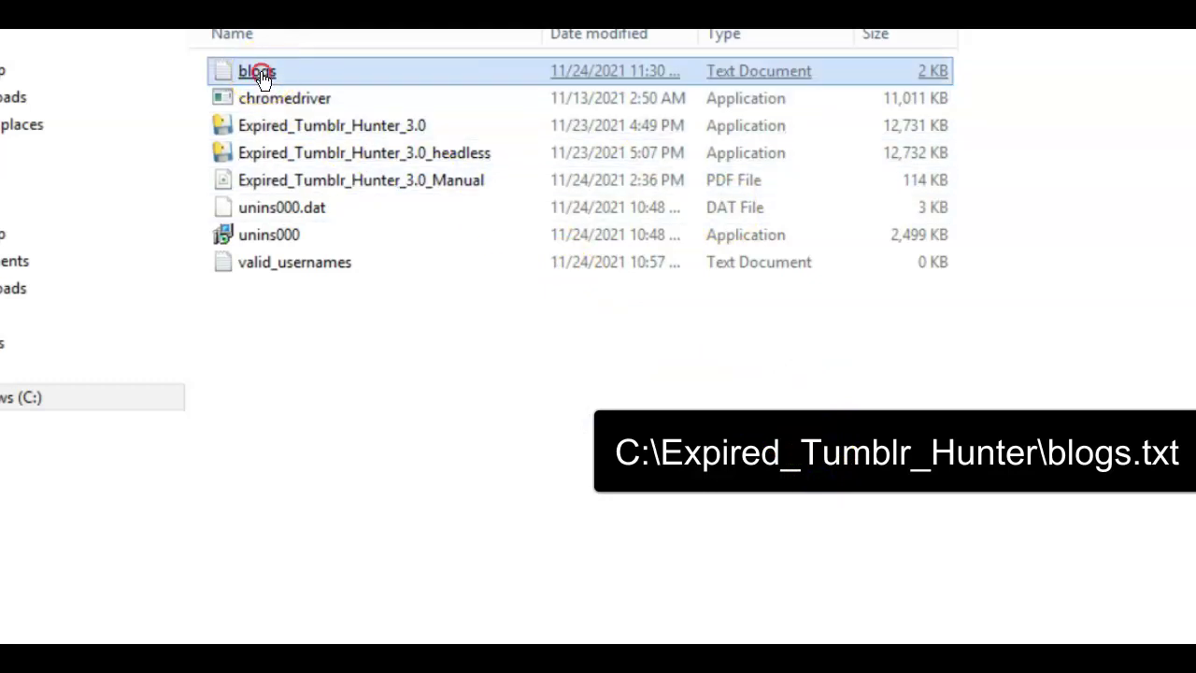
right_click(265, 74)
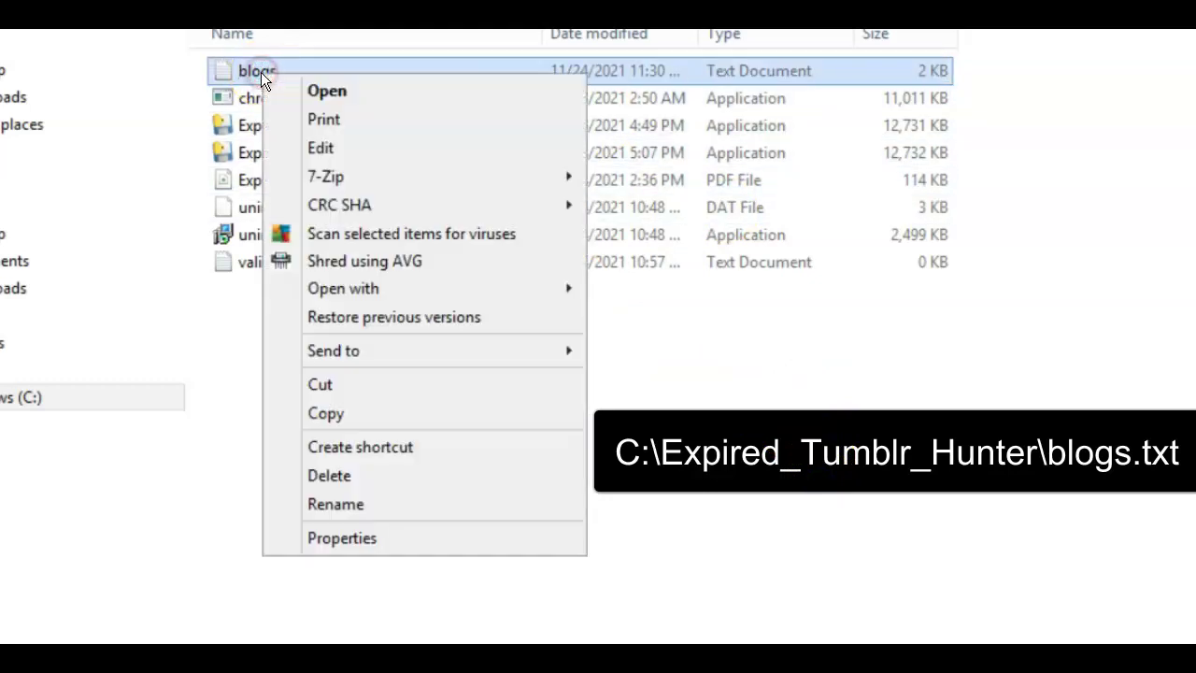
click(317, 147)
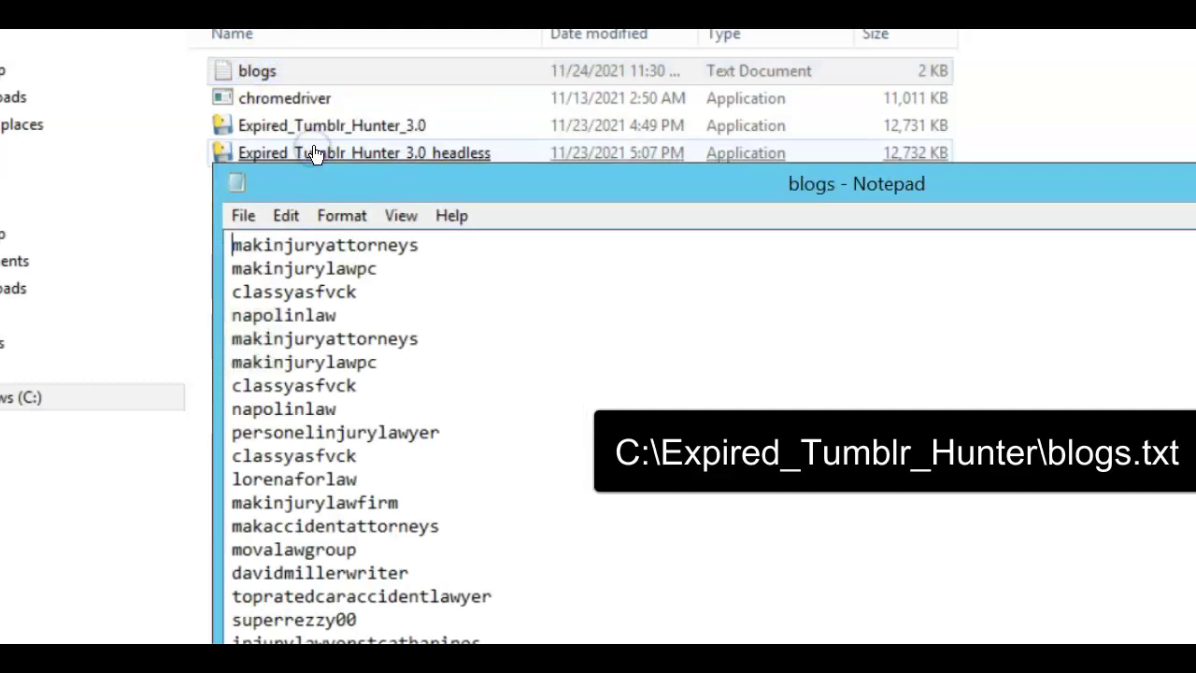
Look through the scraped blog usernames in the blogs file and close it.
scroll(710, 440, down, 12)
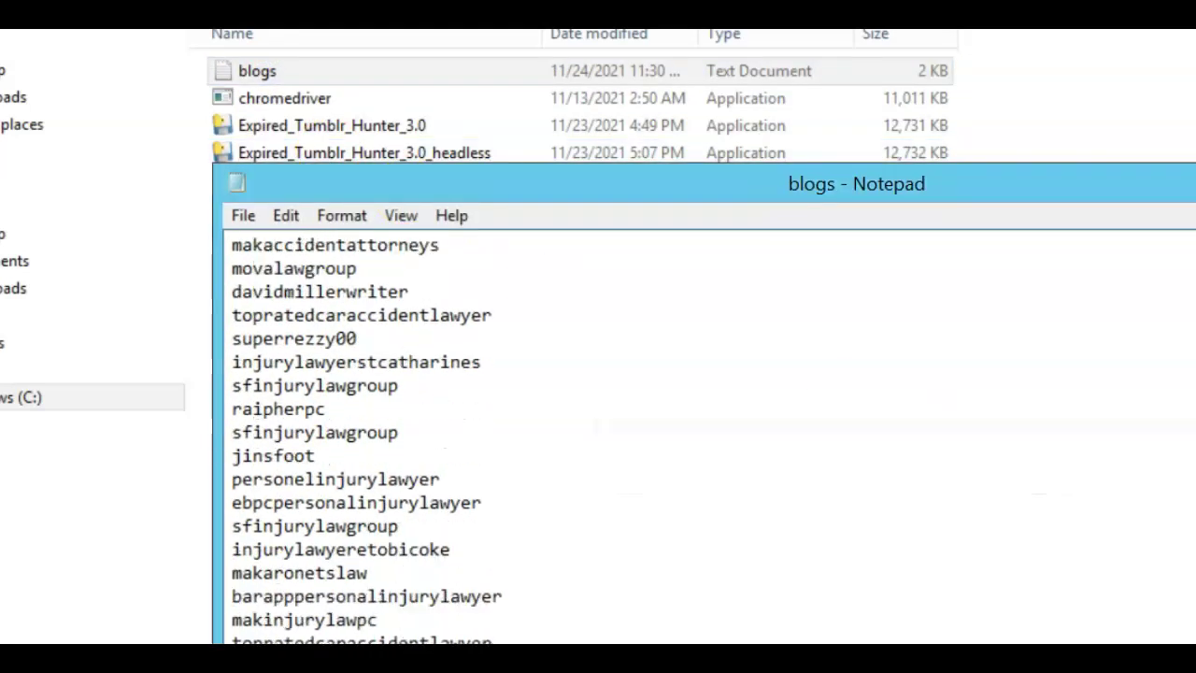
scroll(710, 439, down, 10)
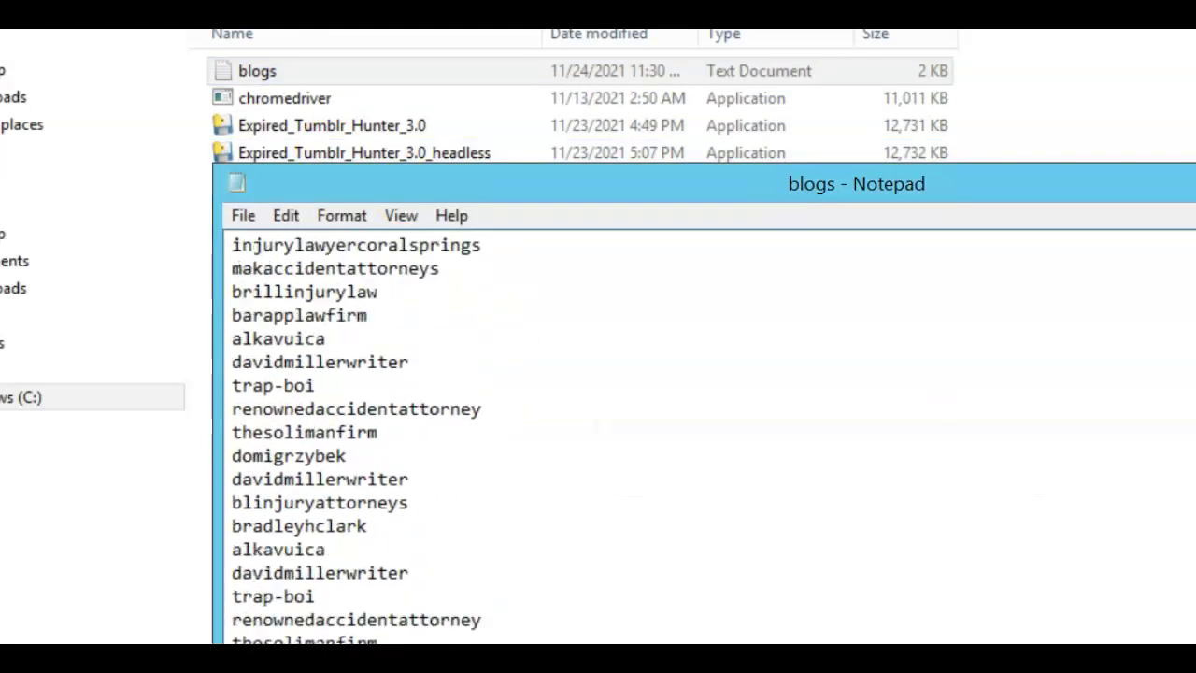
scroll(710, 439, down, 6)
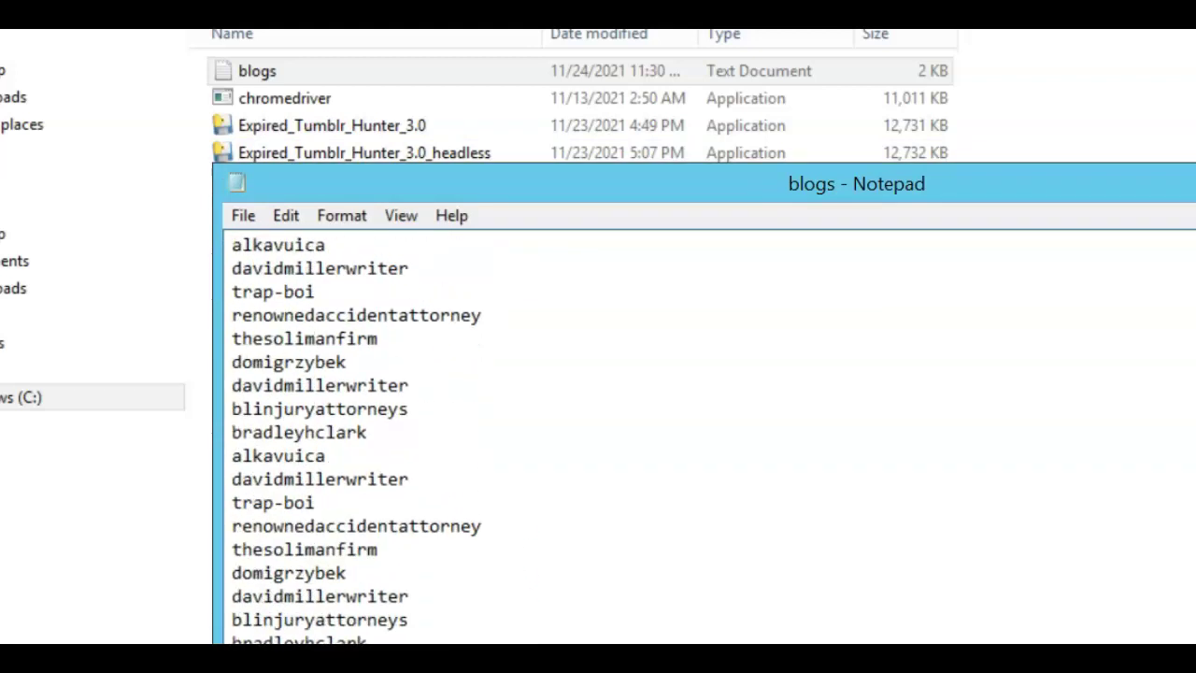
key(alt+F4)
click(261, 75)
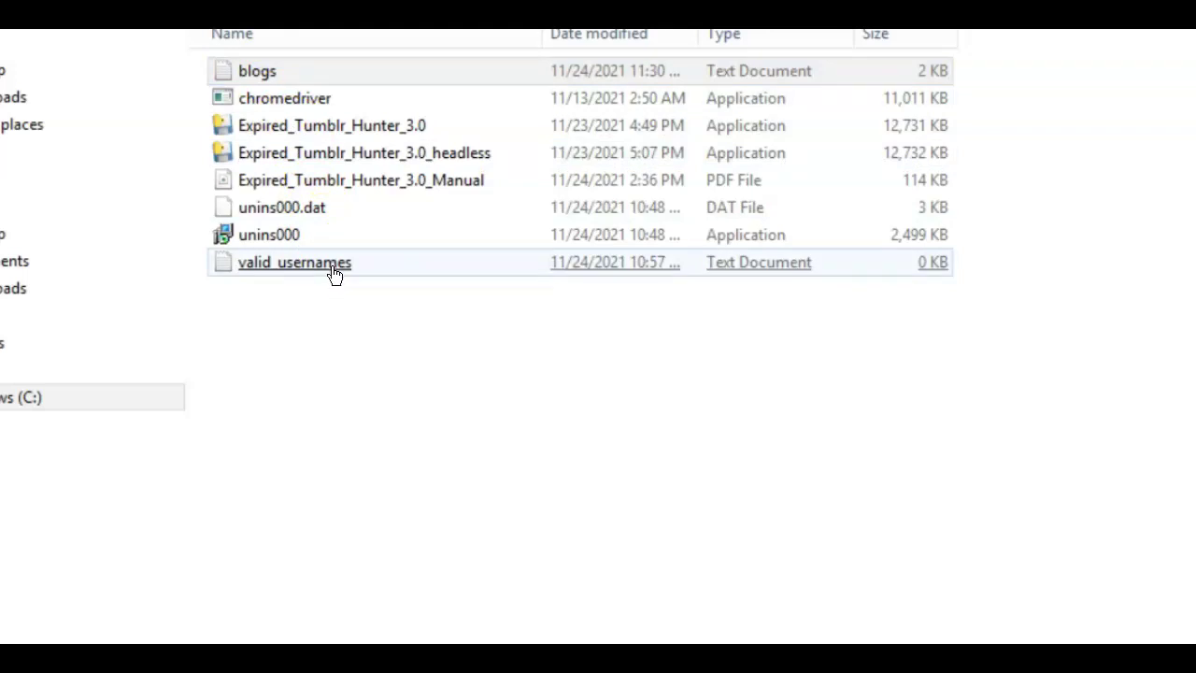
click(258, 76)
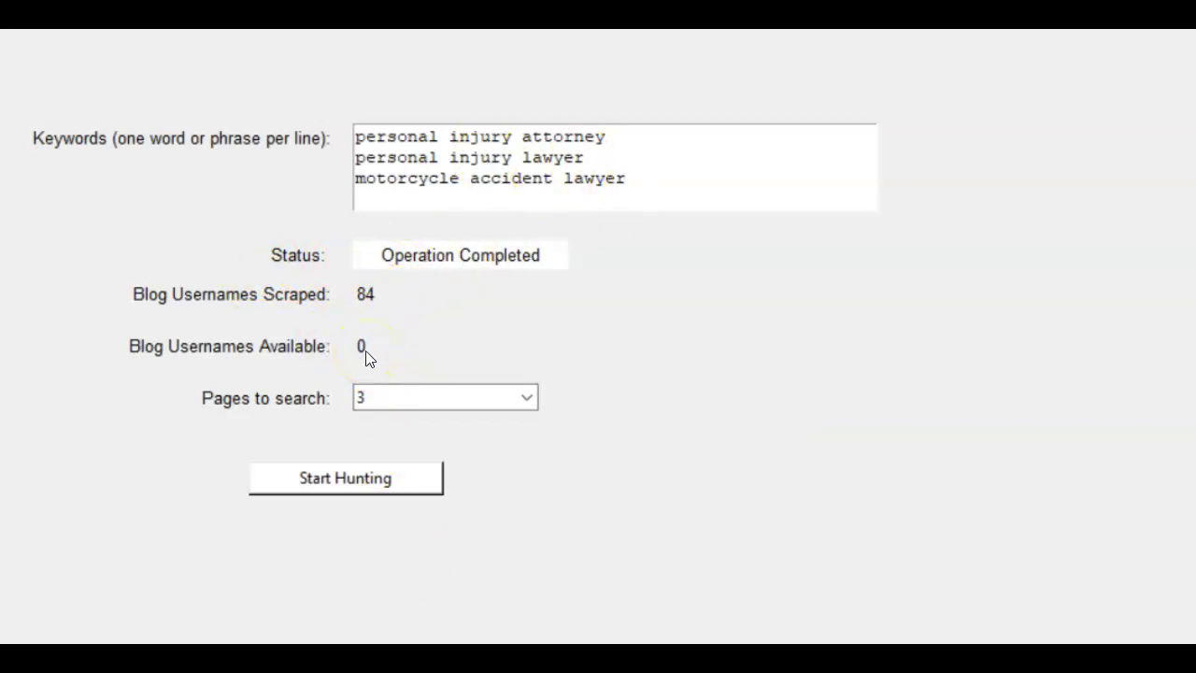
Change the number of pages to search to 10 for the existing keywords.
click(526, 399)
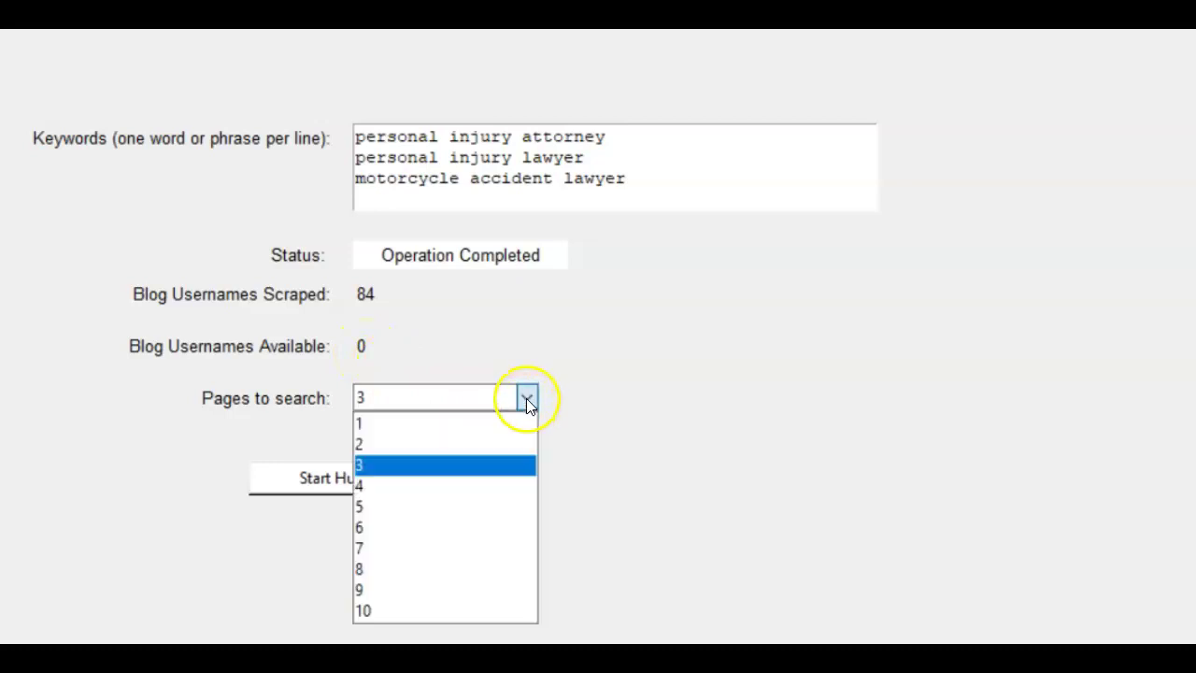
click(384, 612)
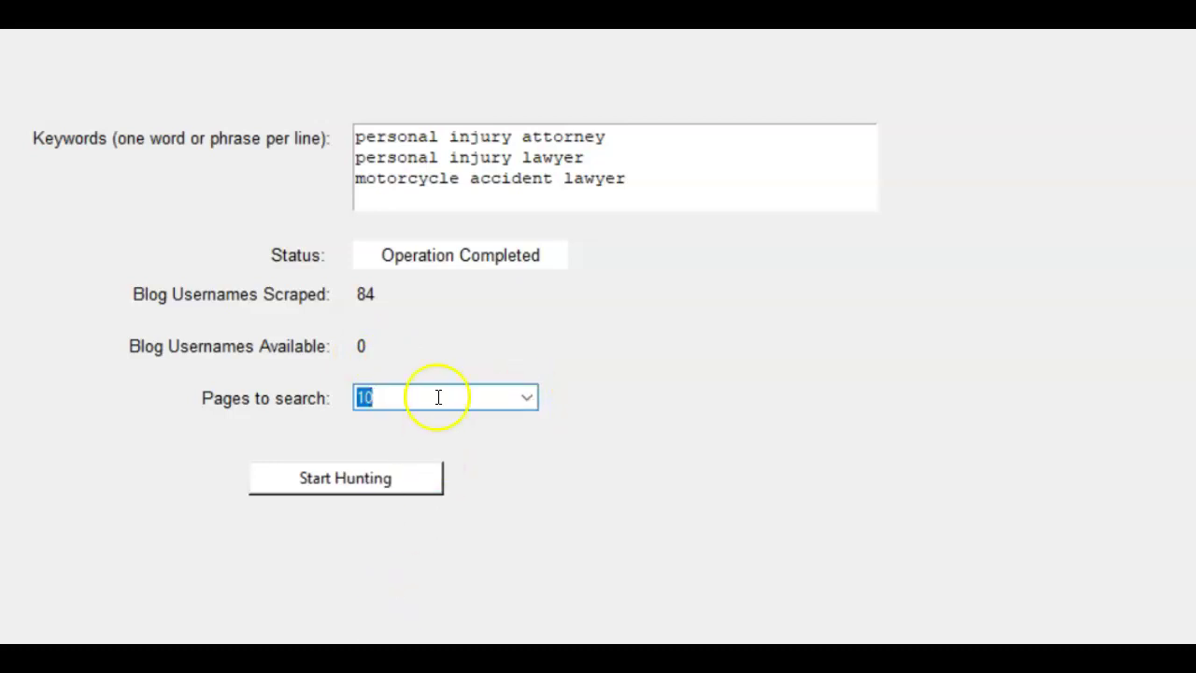
click(657, 183)
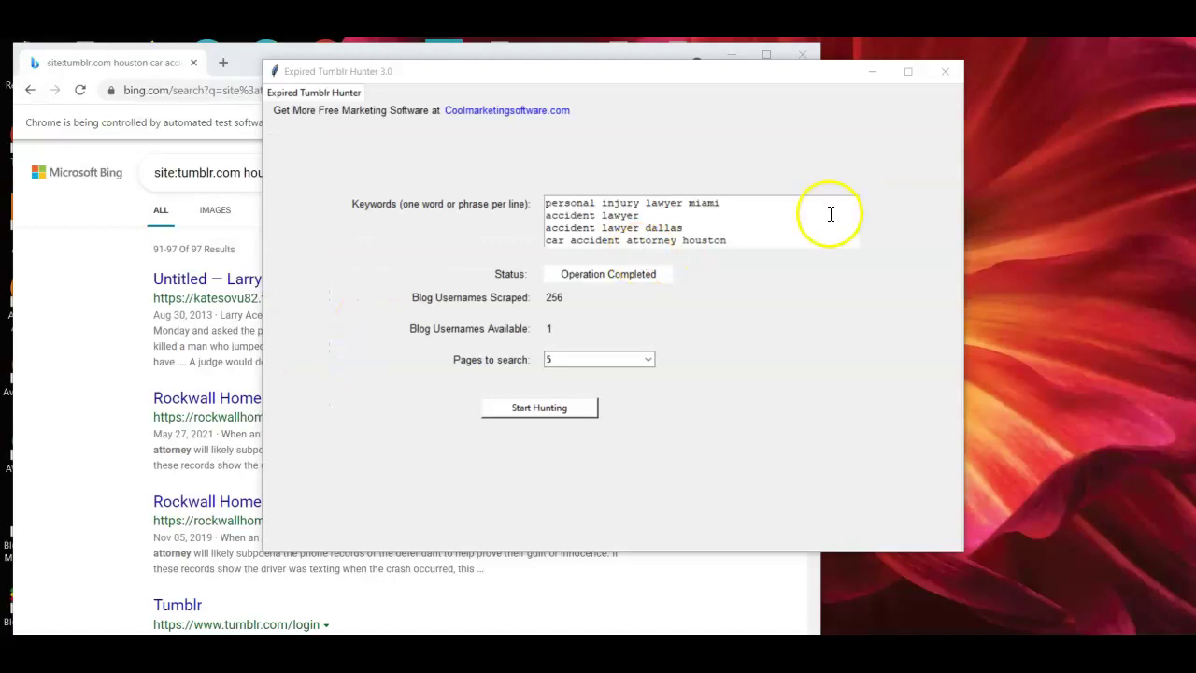
double_click(796, 206)
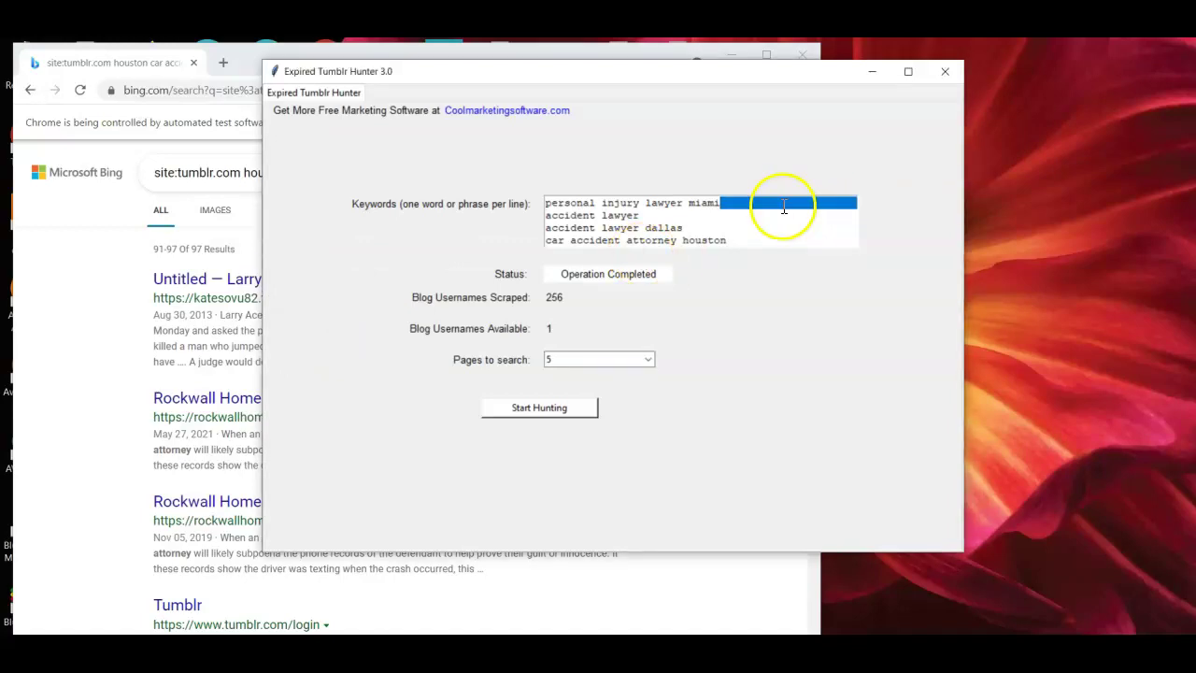
click(734, 207)
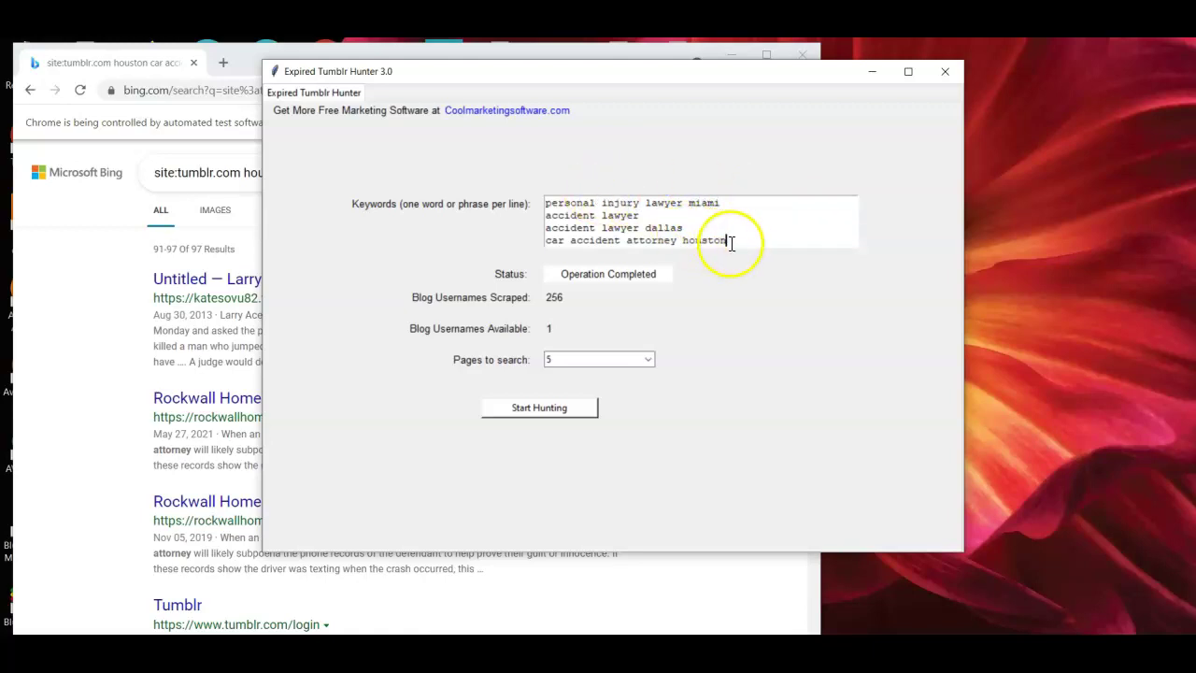
drag(727, 241, 547, 178)
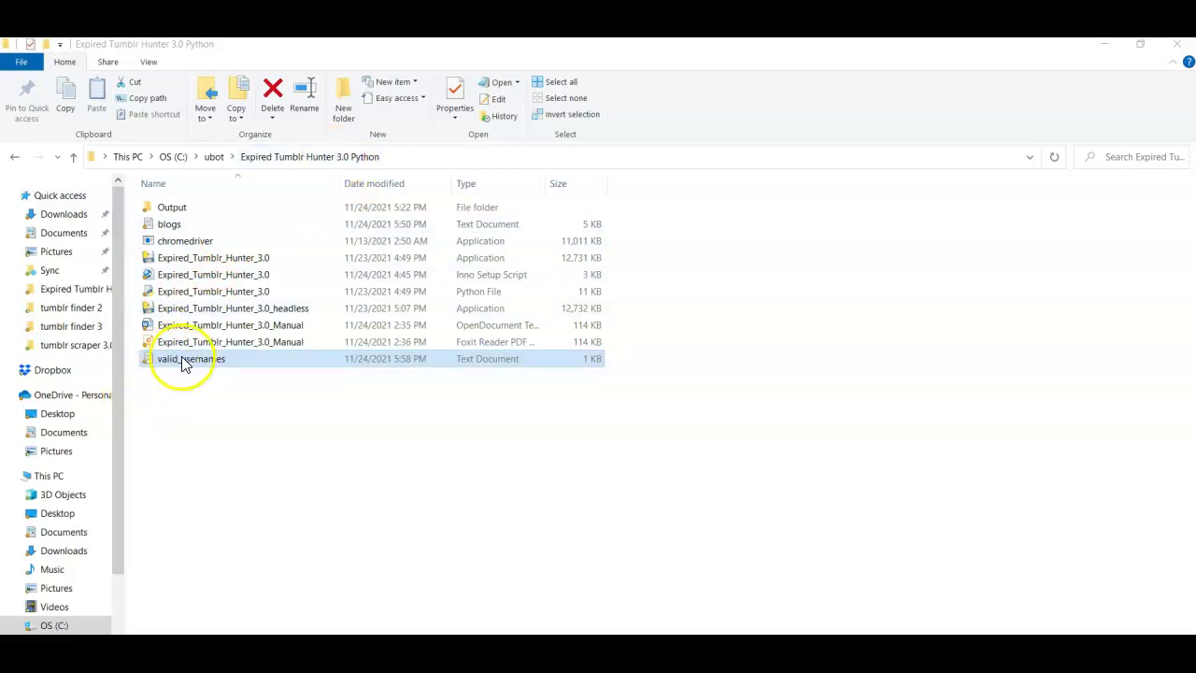
Open the valid_usernames text file in Notepad and copy the available blog username athensattorneys.
right_click(182, 361)
click(220, 251)
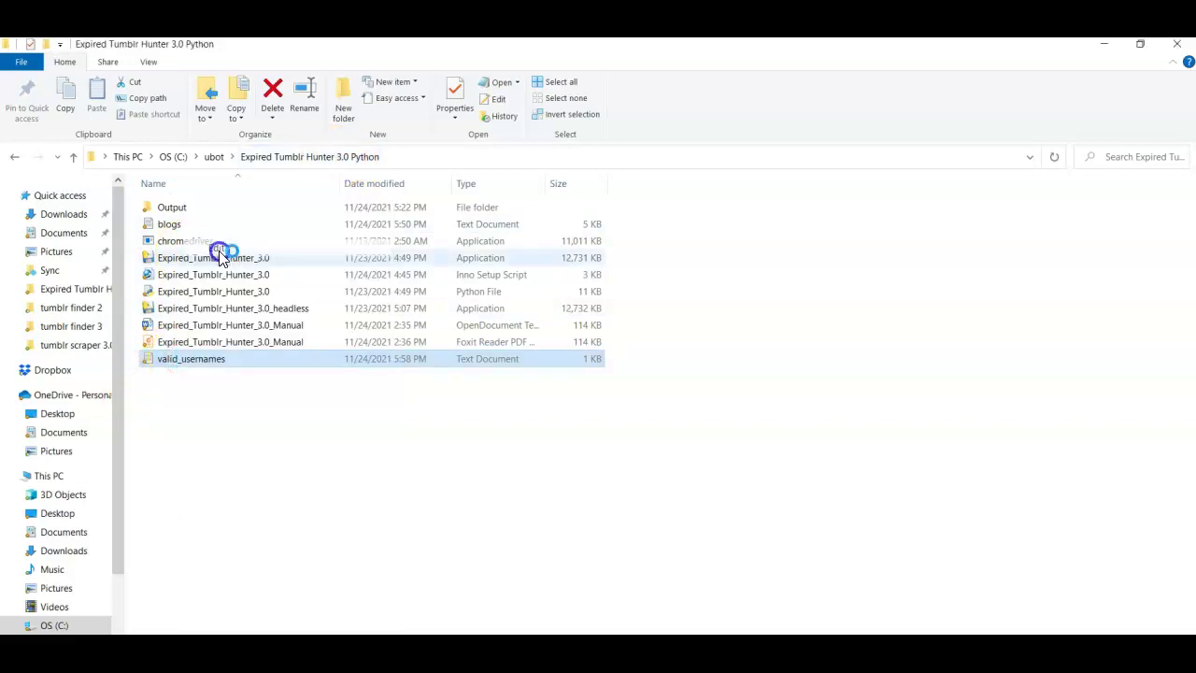
drag(540, 371, 441, 368)
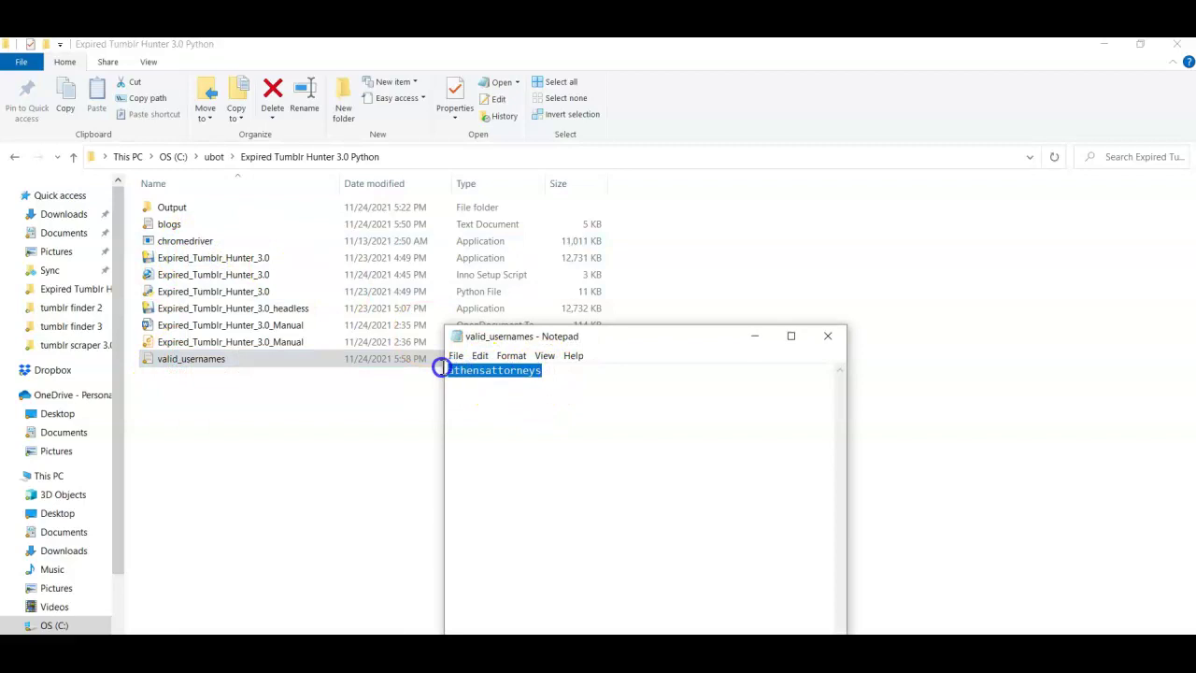
right_click(477, 372)
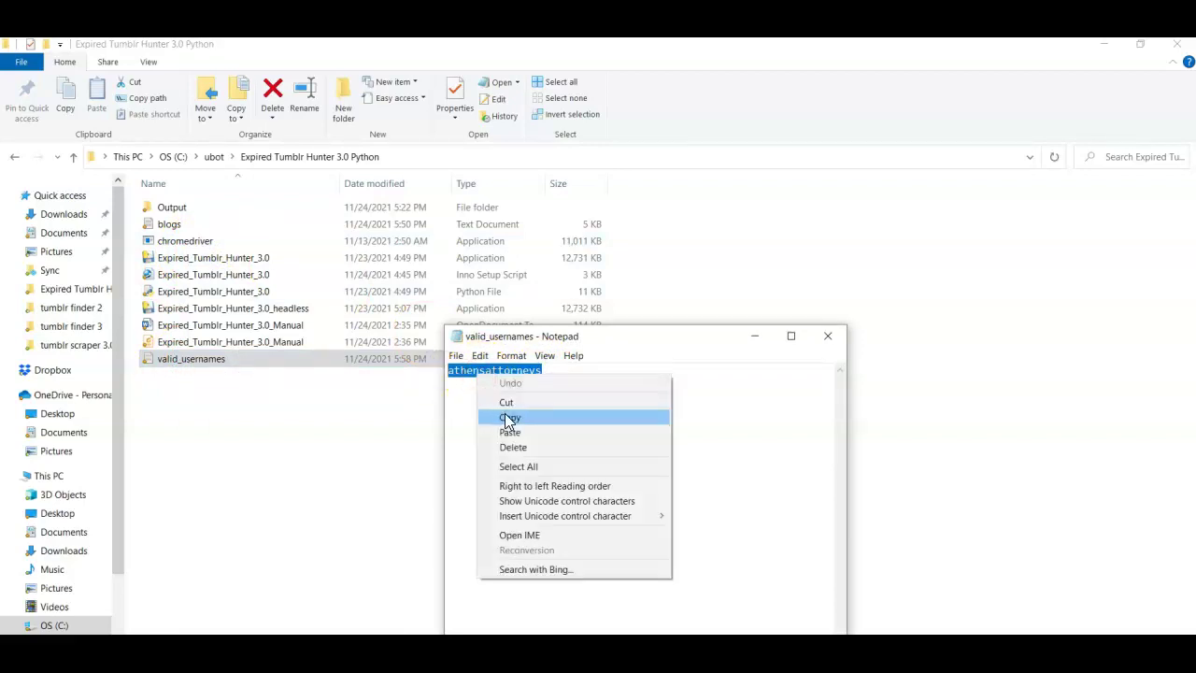
click(509, 417)
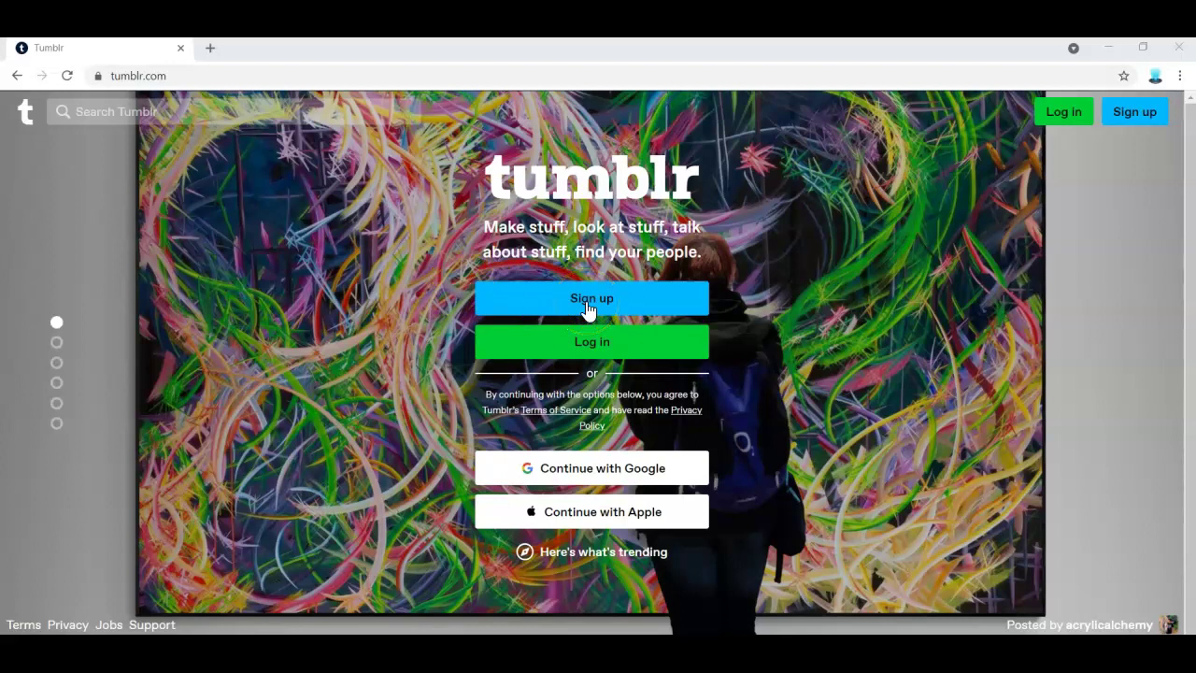
Switch to the browser and open Tumblr's sign-up form at the email field.
click(587, 301)
click(531, 252)
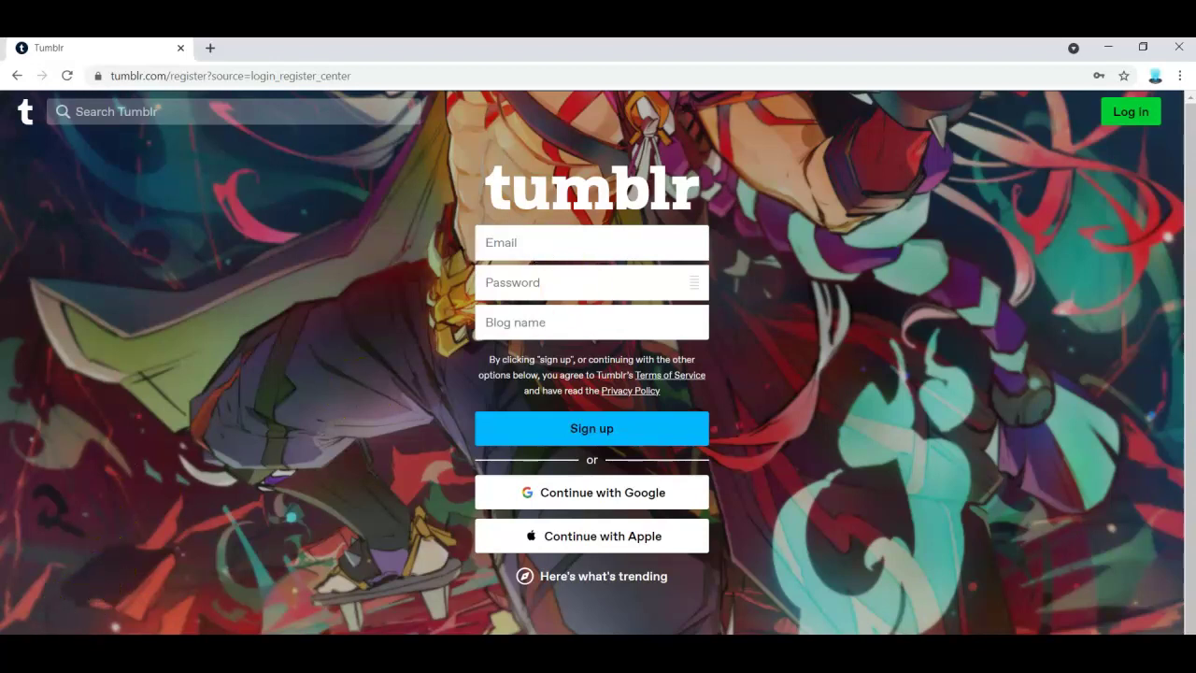
Fill in Tumblr's sign-up form with the account email, the account password and the blog name athensattorneys, and submit it.
drag(484, 326, 586, 329)
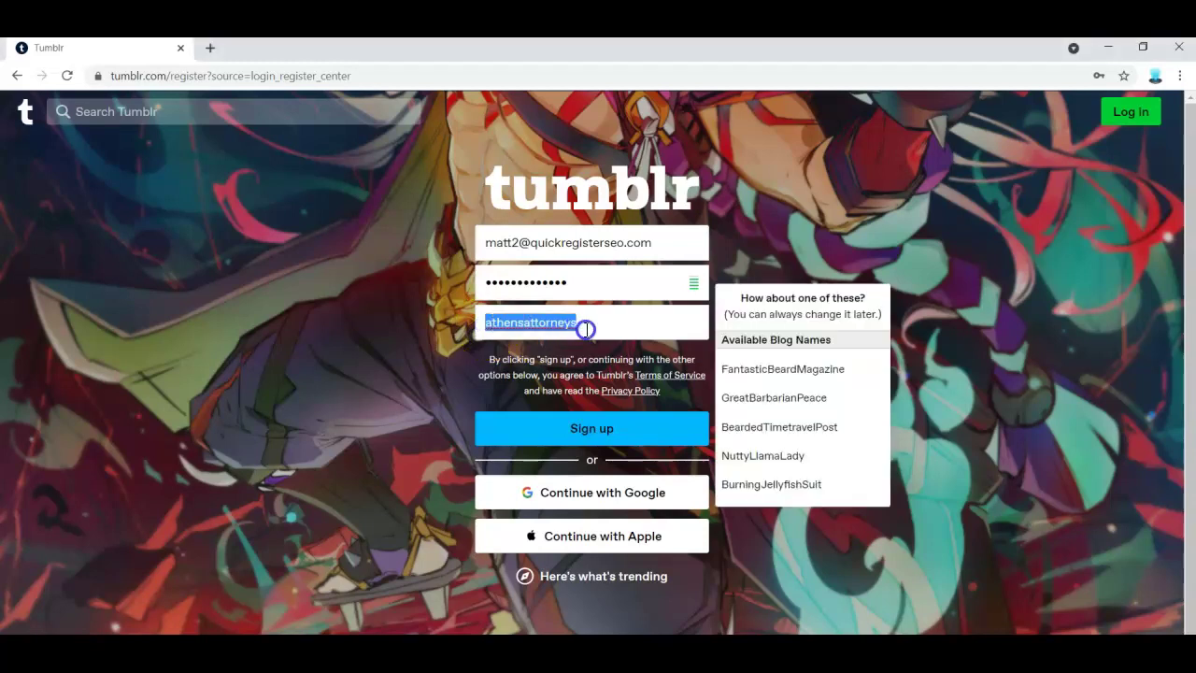
click(605, 323)
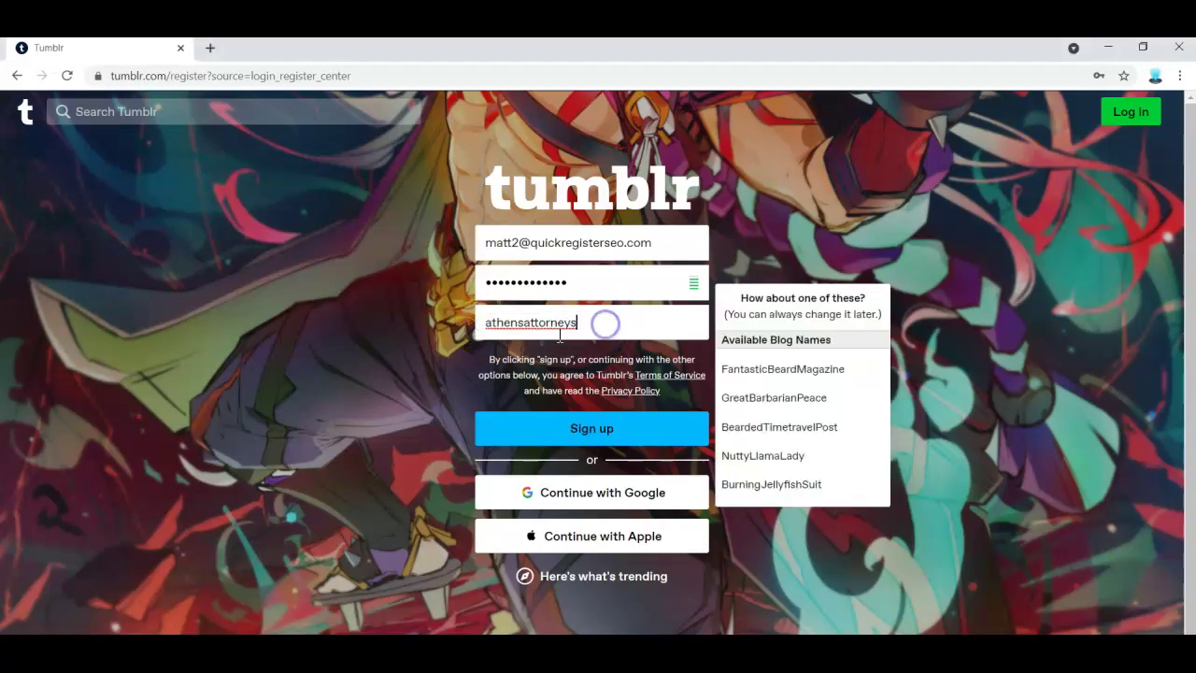
click(607, 322)
click(580, 431)
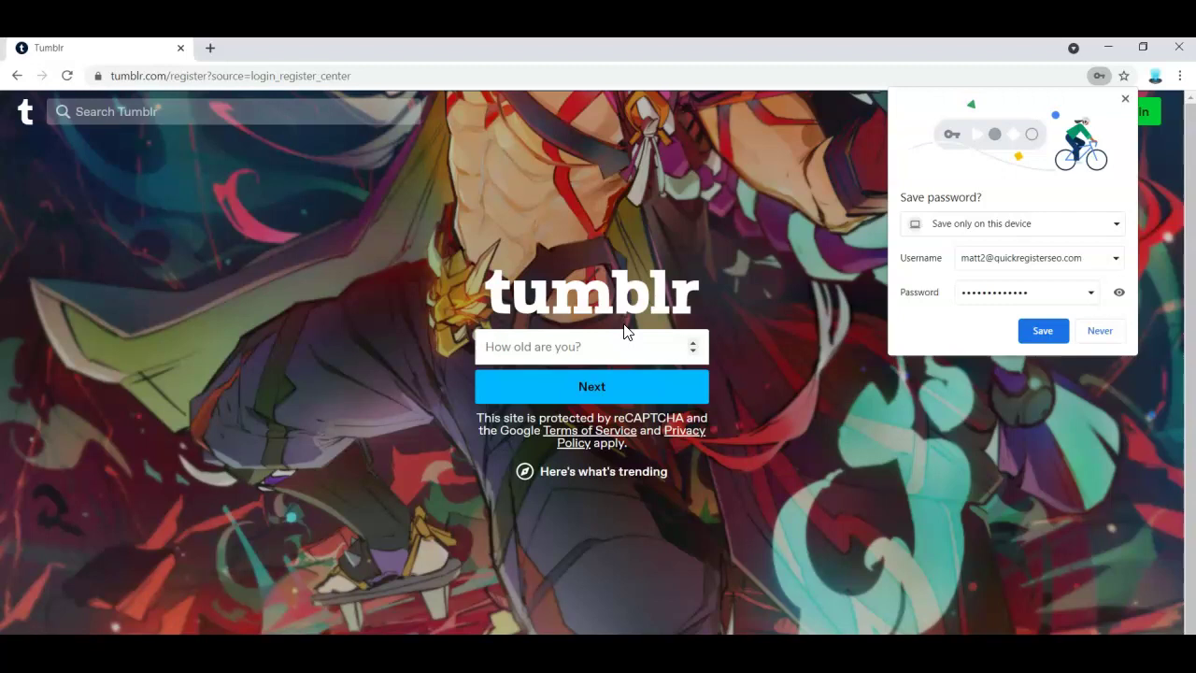
Complete the registration with age 45, dismiss the browser's offer to save the password, and skip choosing interests.
text(45)
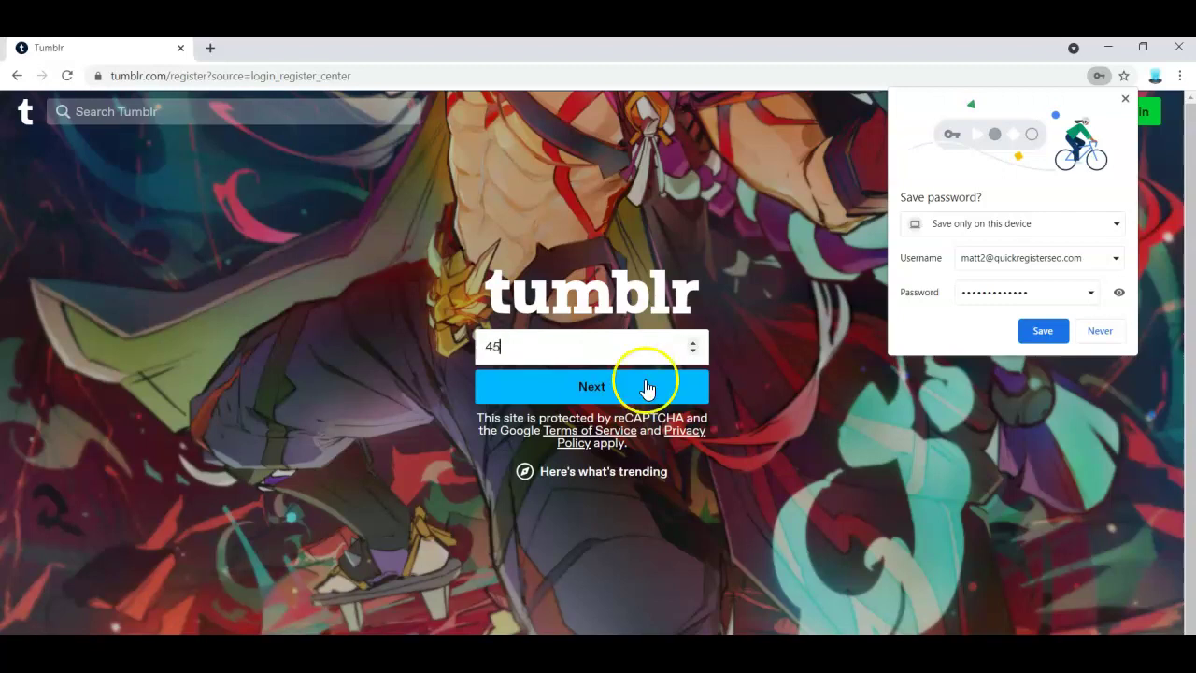
click(607, 396)
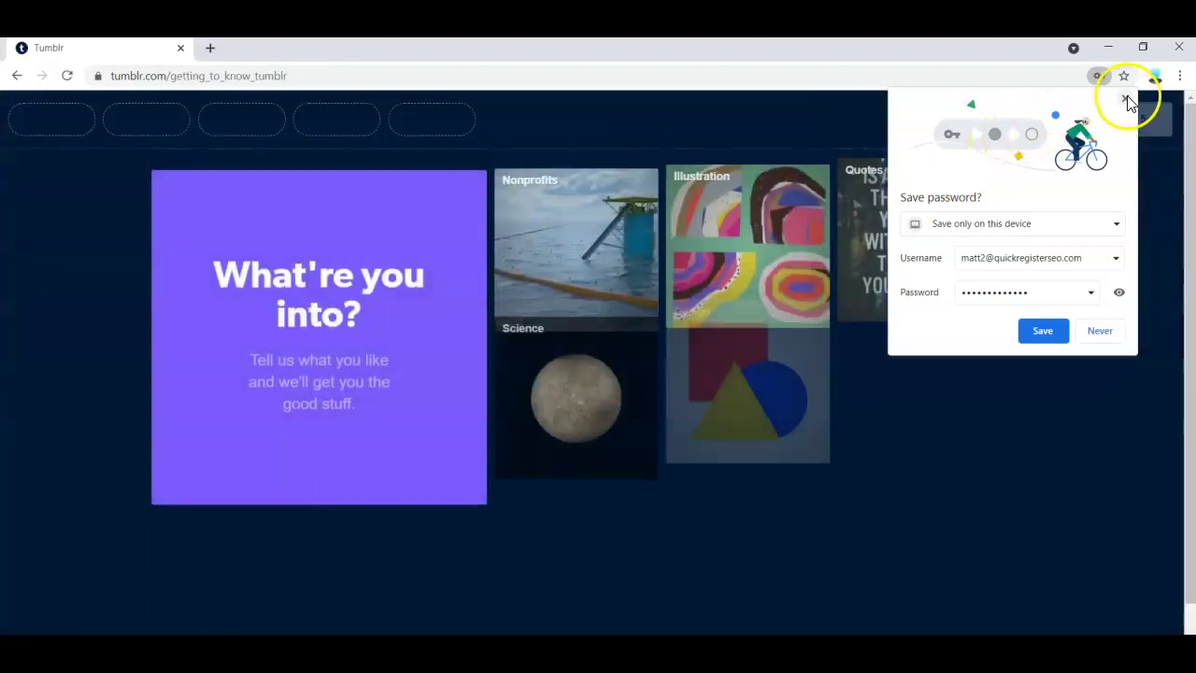
click(1125, 98)
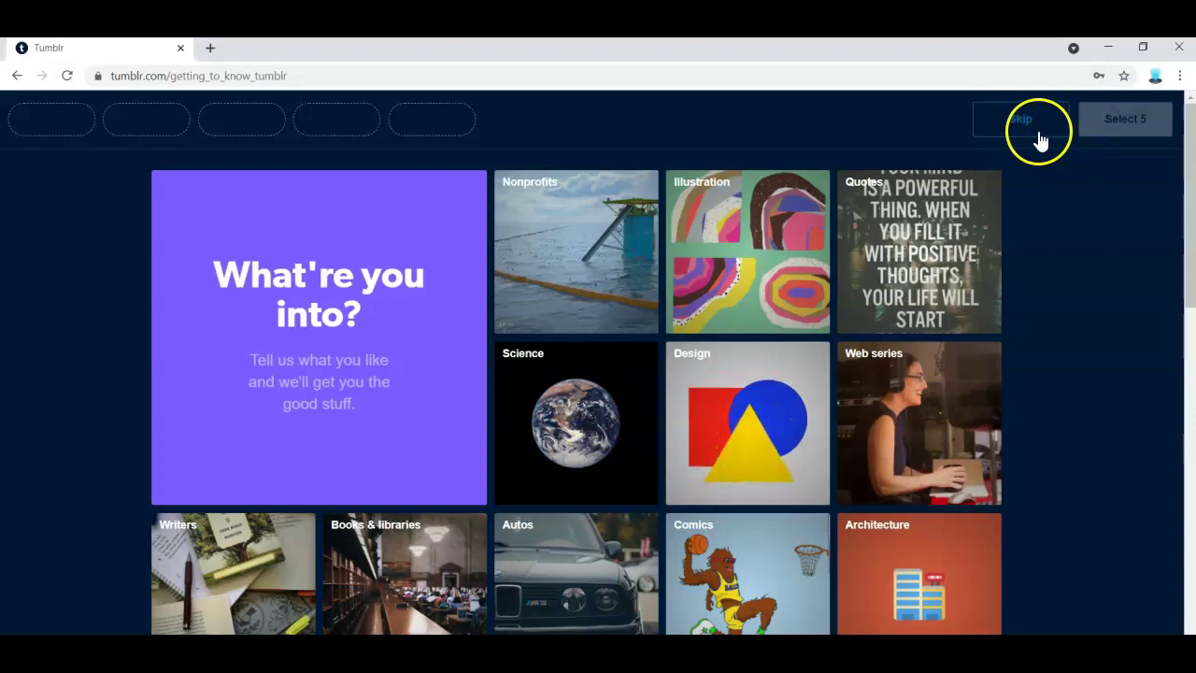
click(1039, 138)
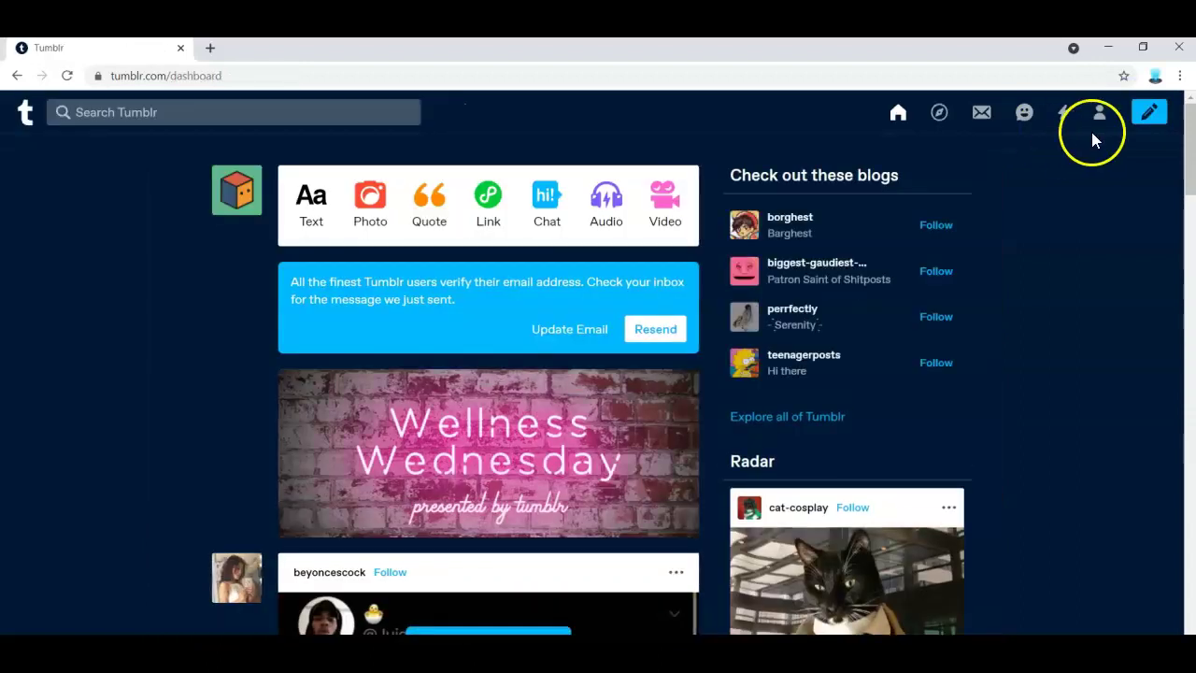
Publish an untitled text post on the athensattorneys blog reading "I am the best accident lawyer in Athens Georgia".
click(1150, 112)
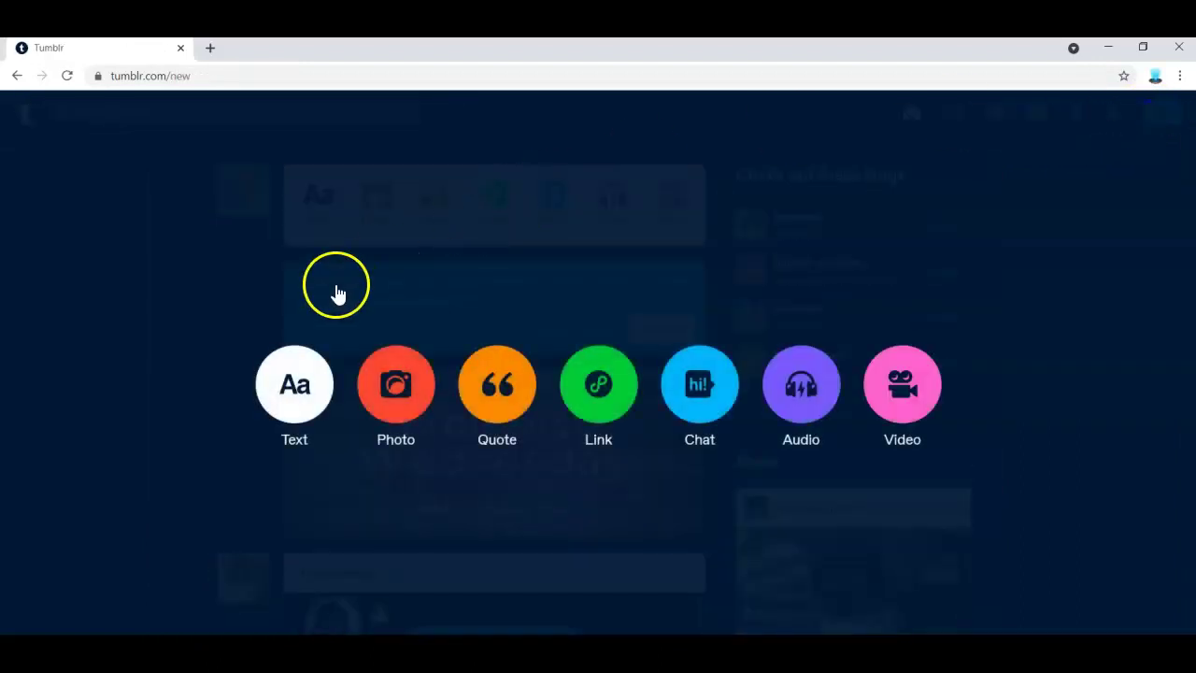
click(302, 393)
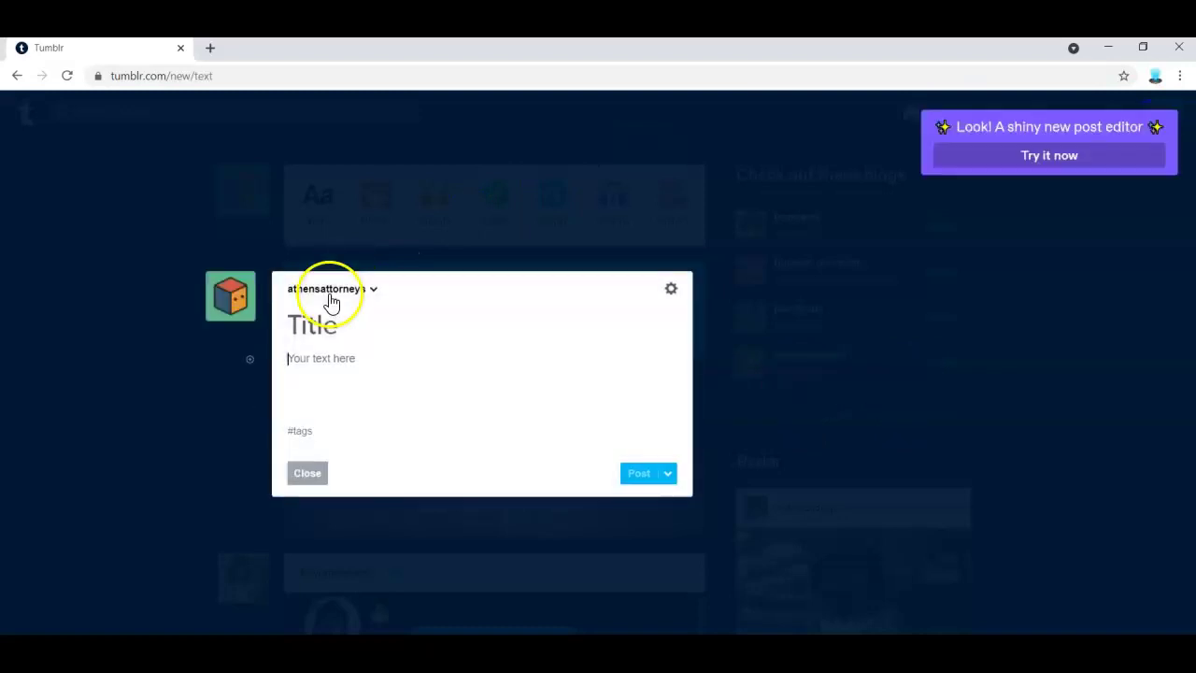
text(I)
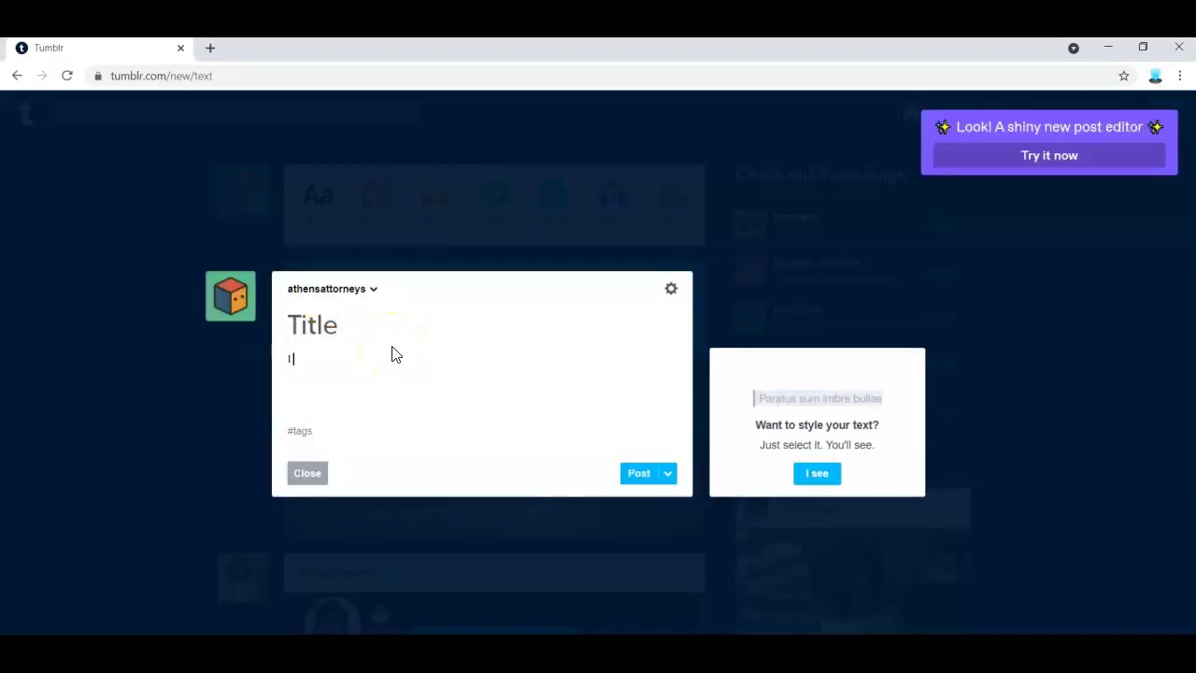
text( am the best )
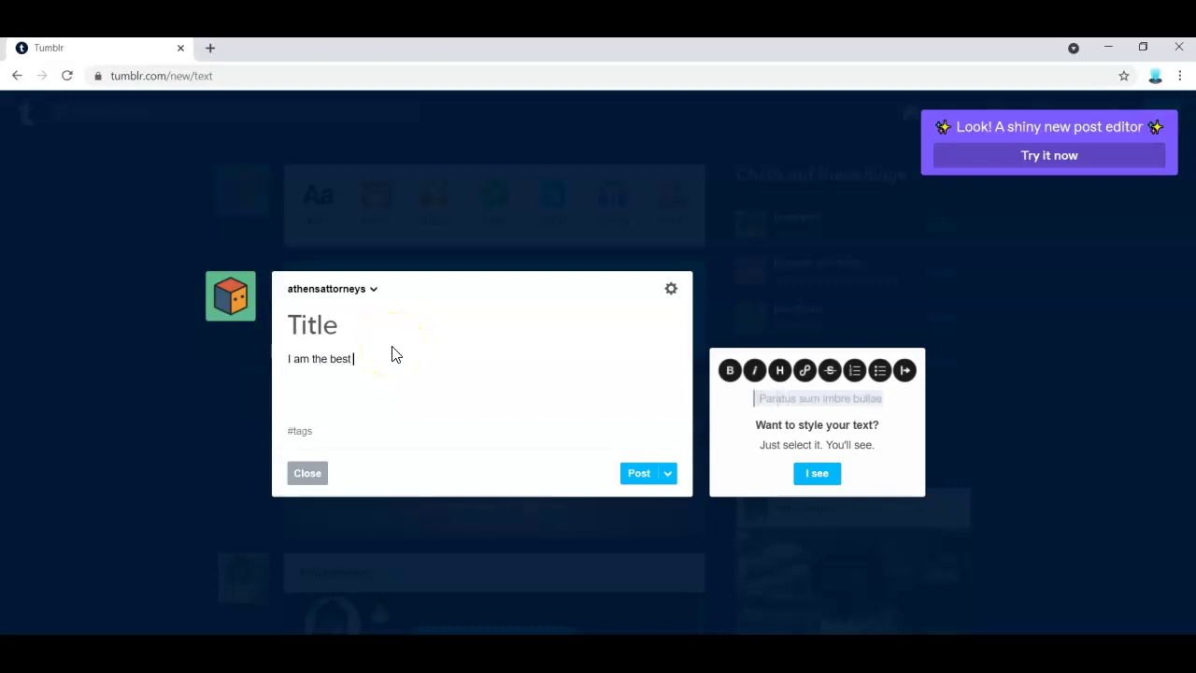
text(accid)
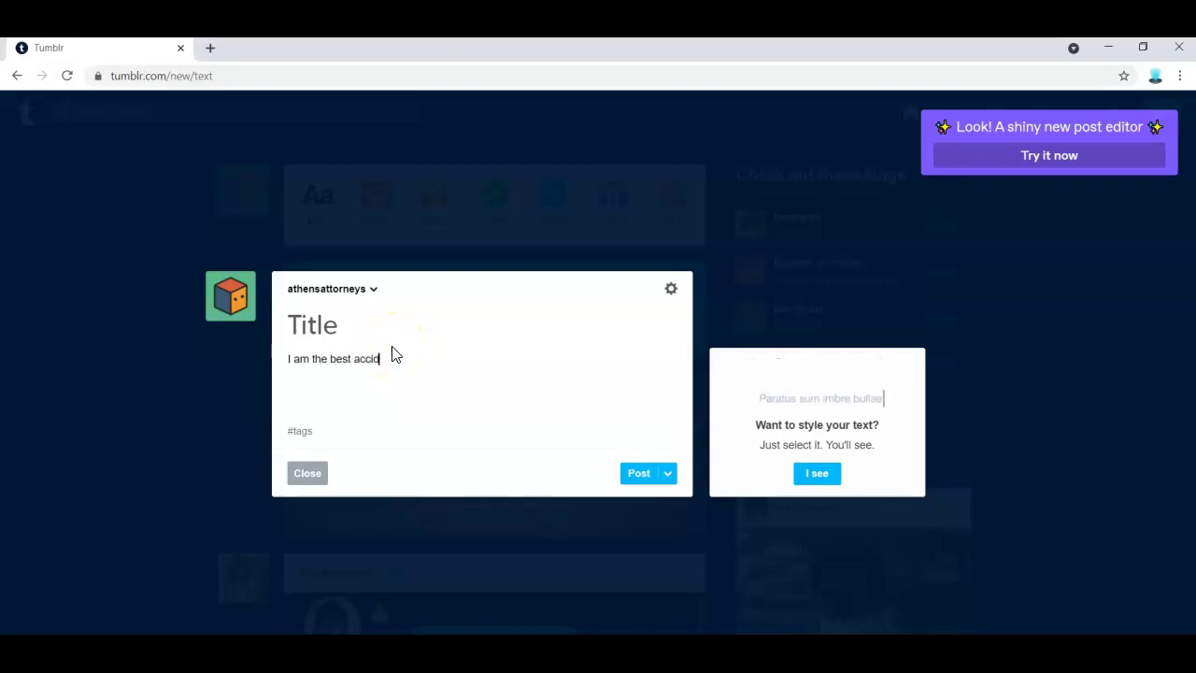
text(ent lawyer in Atens)
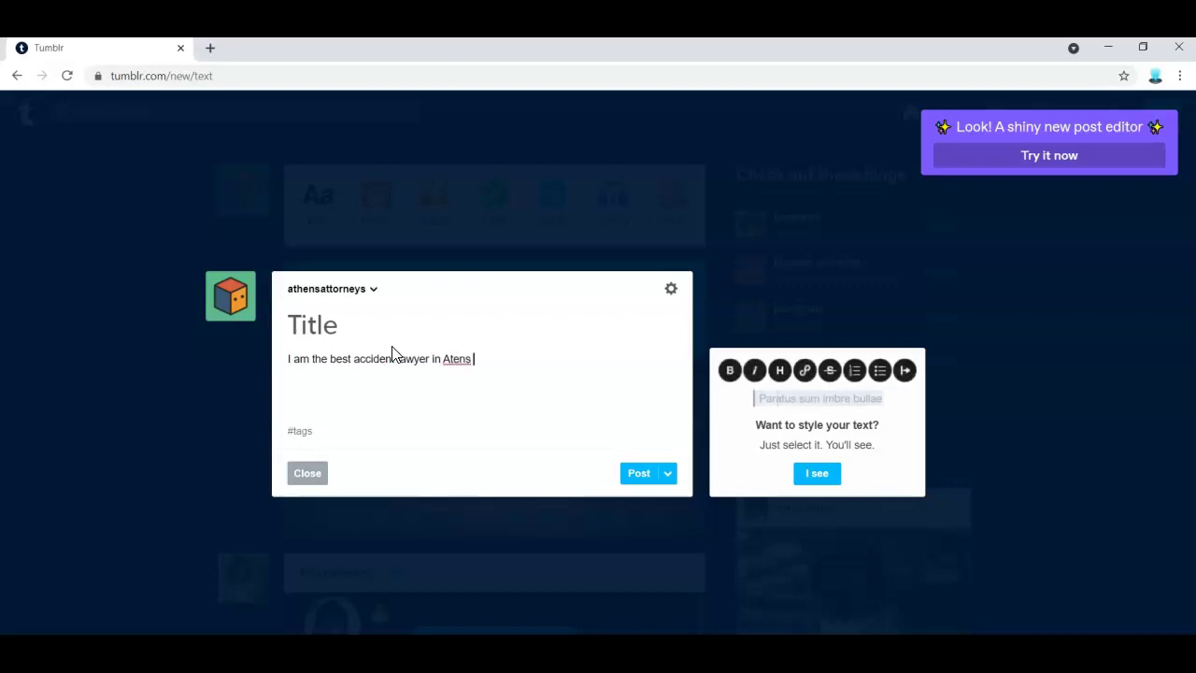
key(BackSpace)
key(BackSpace)
key(BackSpace)
key(BackSpace)
text(hen)
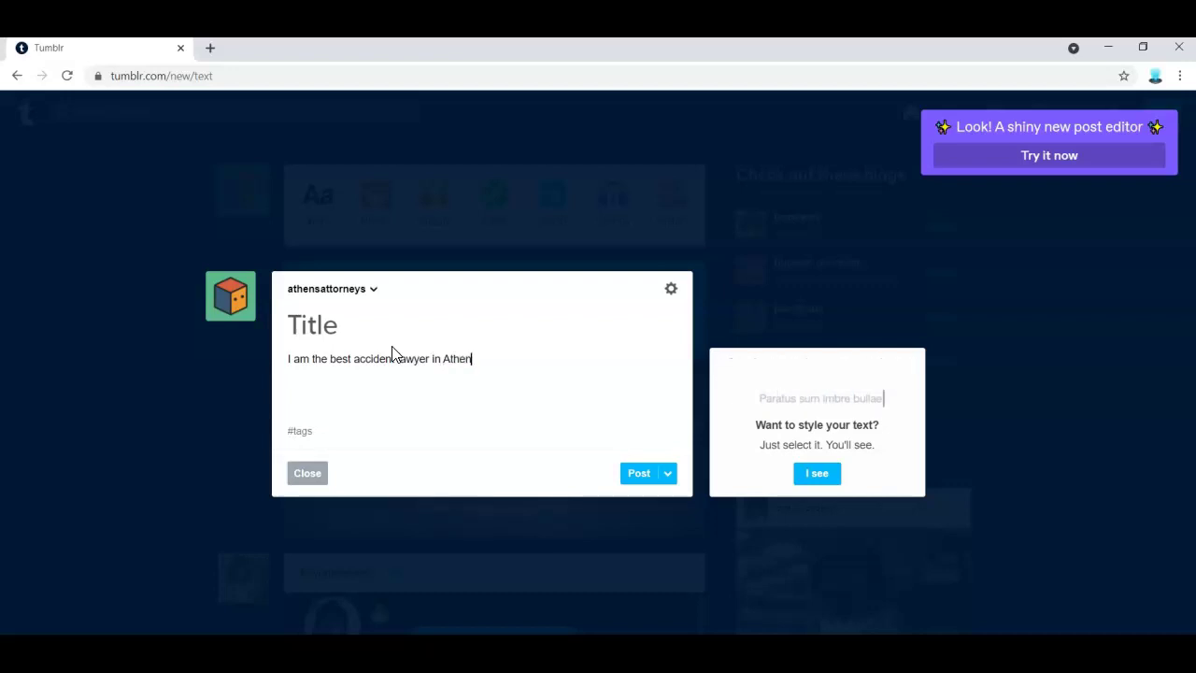
text(s Georgia)
click(639, 473)
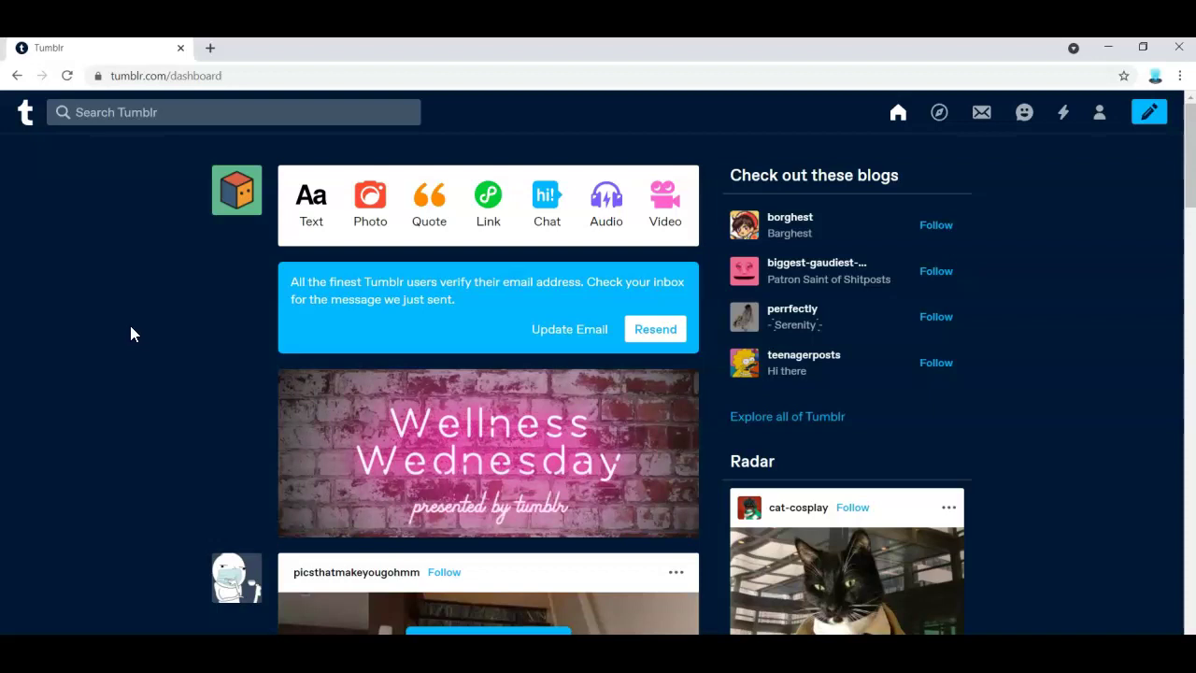
Enter the account password and the blog name thatsandiaffiliatemarketing in Tumblr's sign-up form and submit it.
click(266, 292)
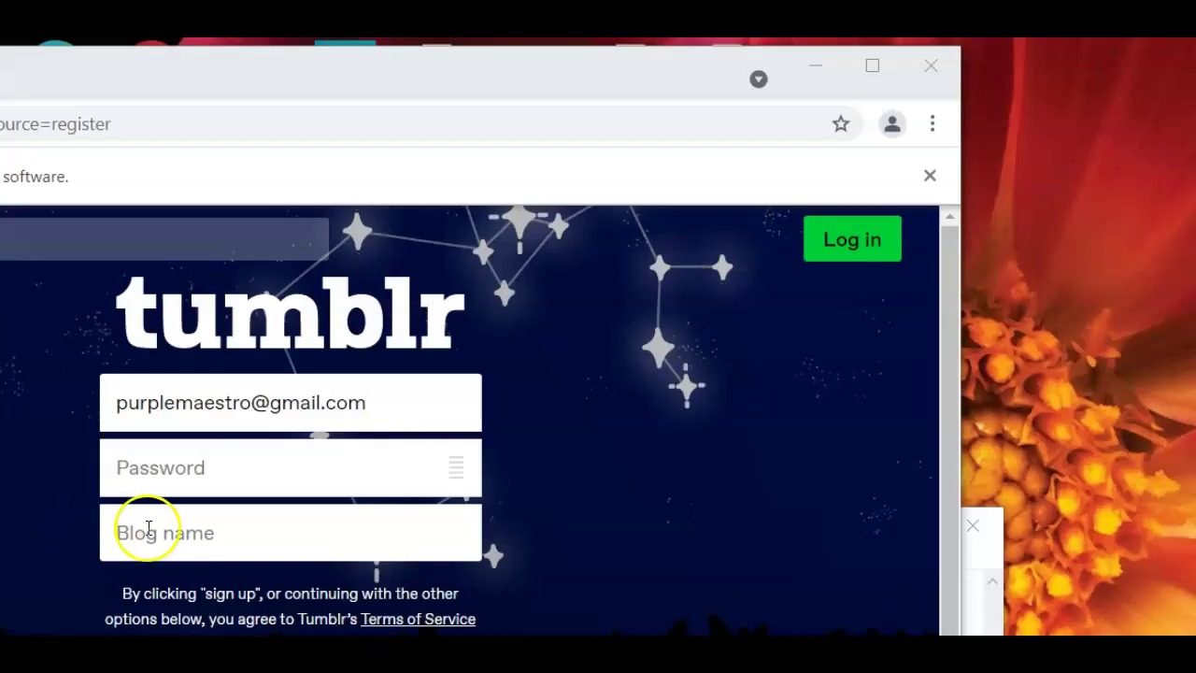
key(ctrl+v)
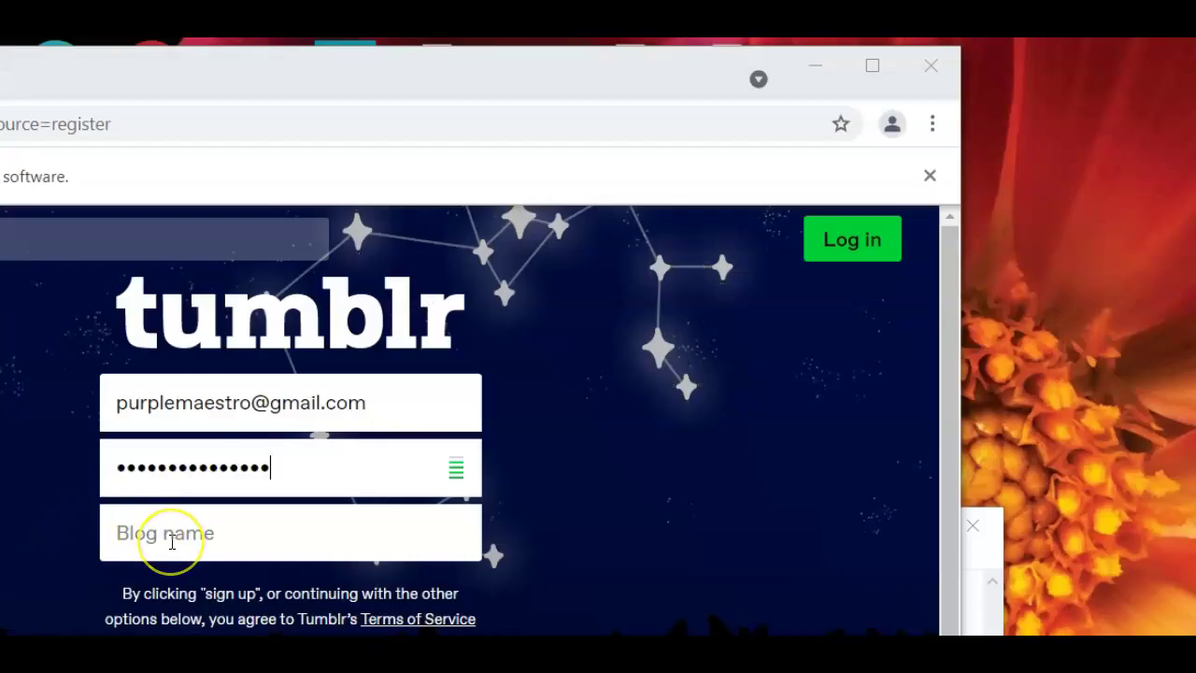
click(171, 542)
text(thatsandiaffiliatemarketing)
key(Return)
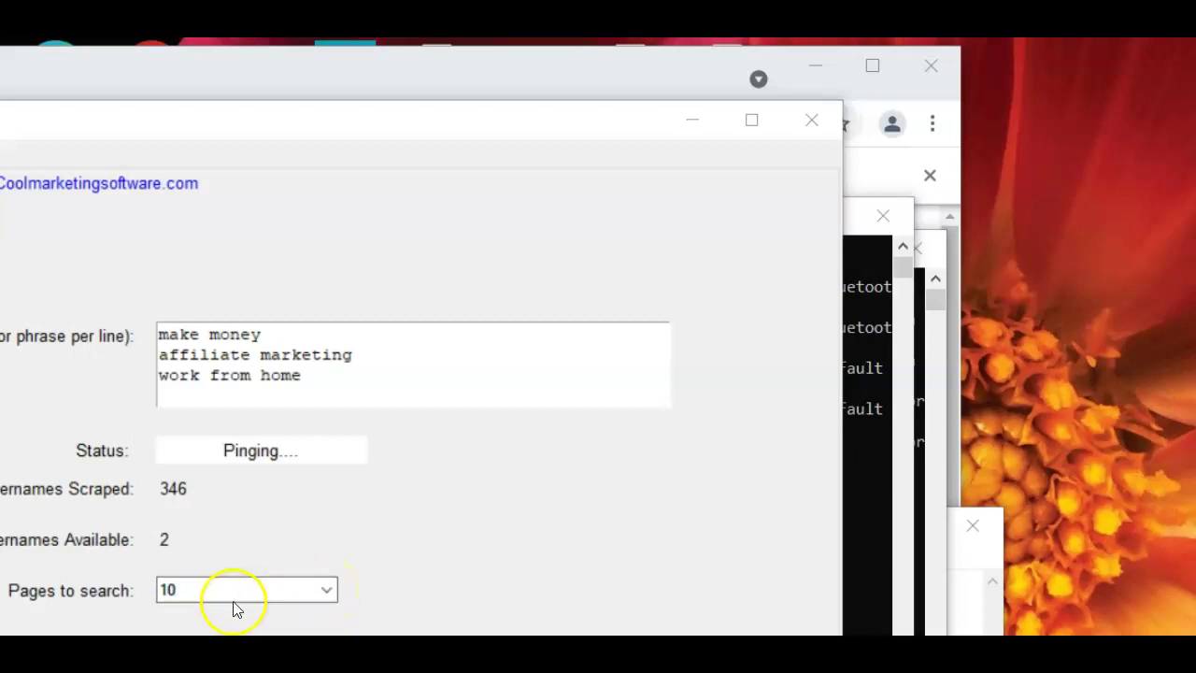
View the options for the number of pages to search in Expired Tumblr Hunter without changing the selection.
click(328, 590)
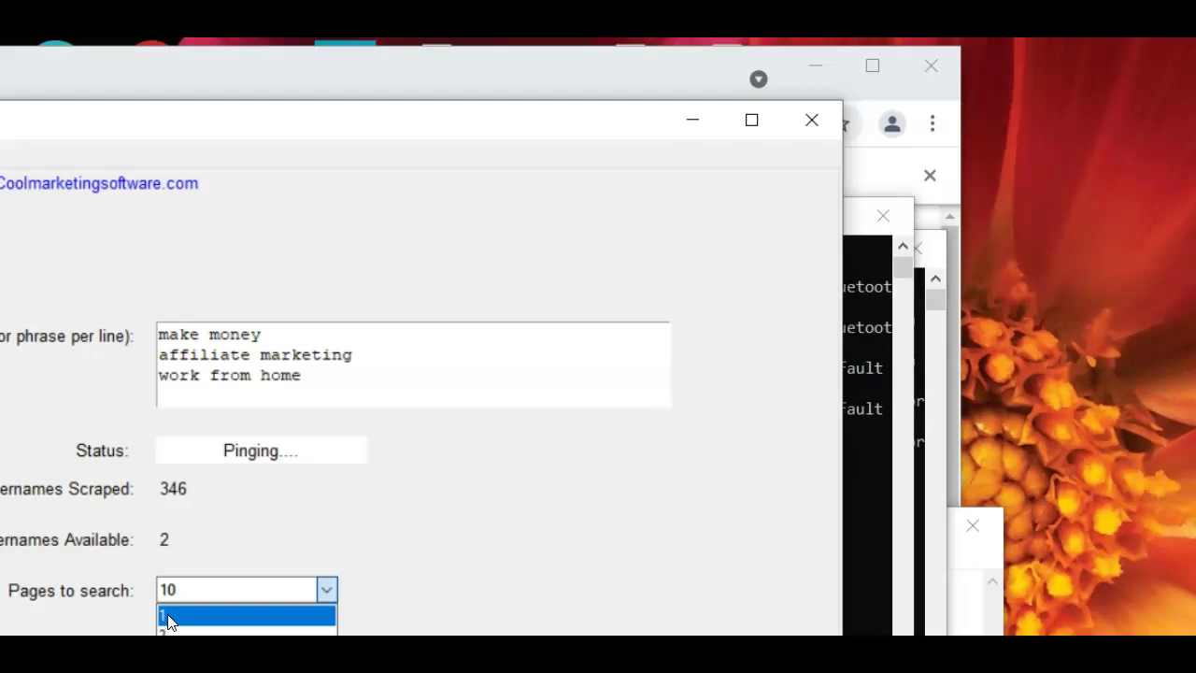
click(641, 411)
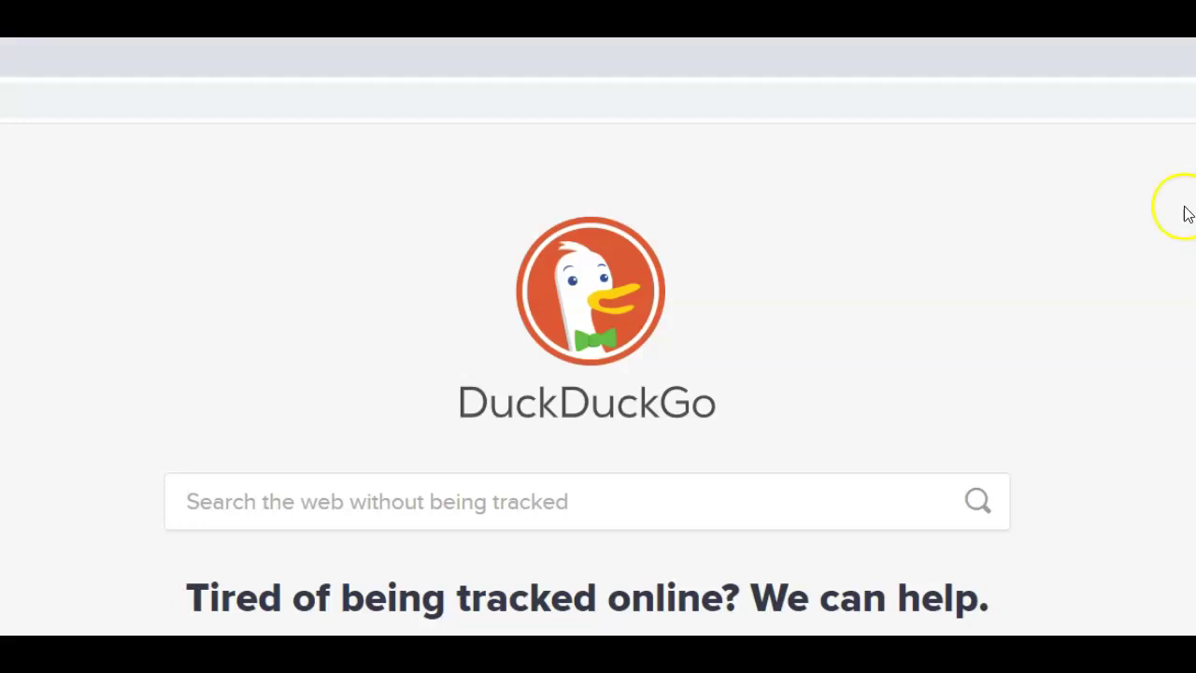
Open Google Chrome's About page to check the installed browser version.
mouse_move(1194, 562)
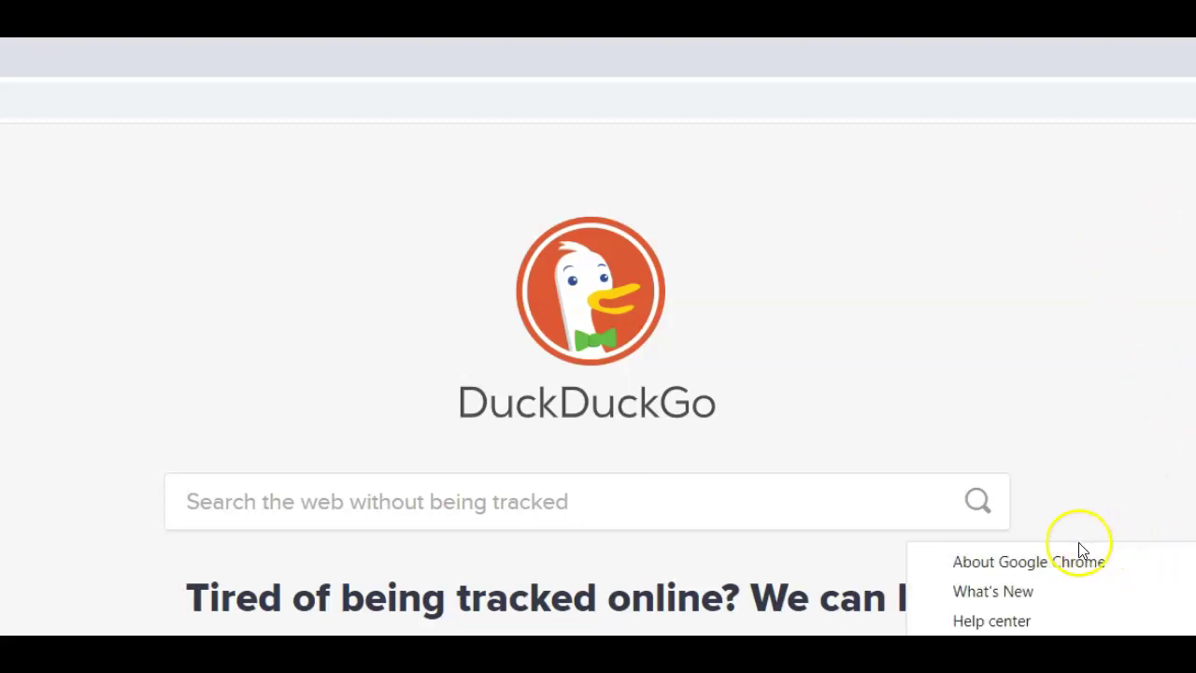
click(1006, 562)
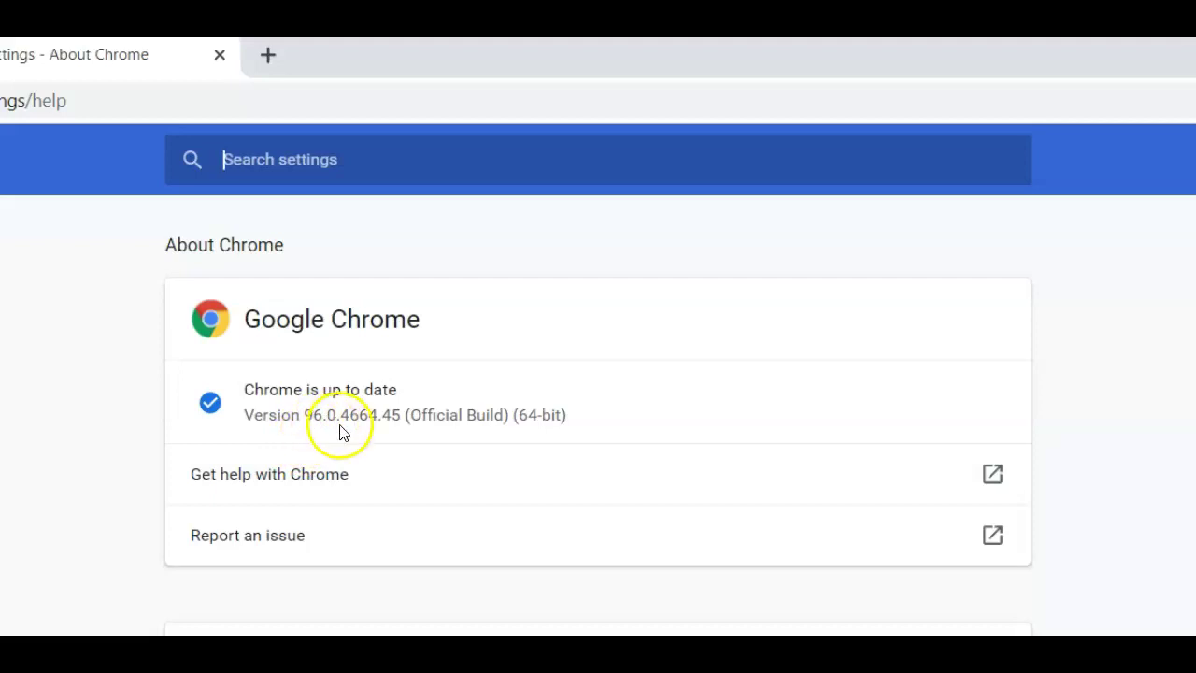
Search Google for "download latest chrome driver" and open the ChromeDriver downloads page.
click(79, 101)
key(BackSpace)
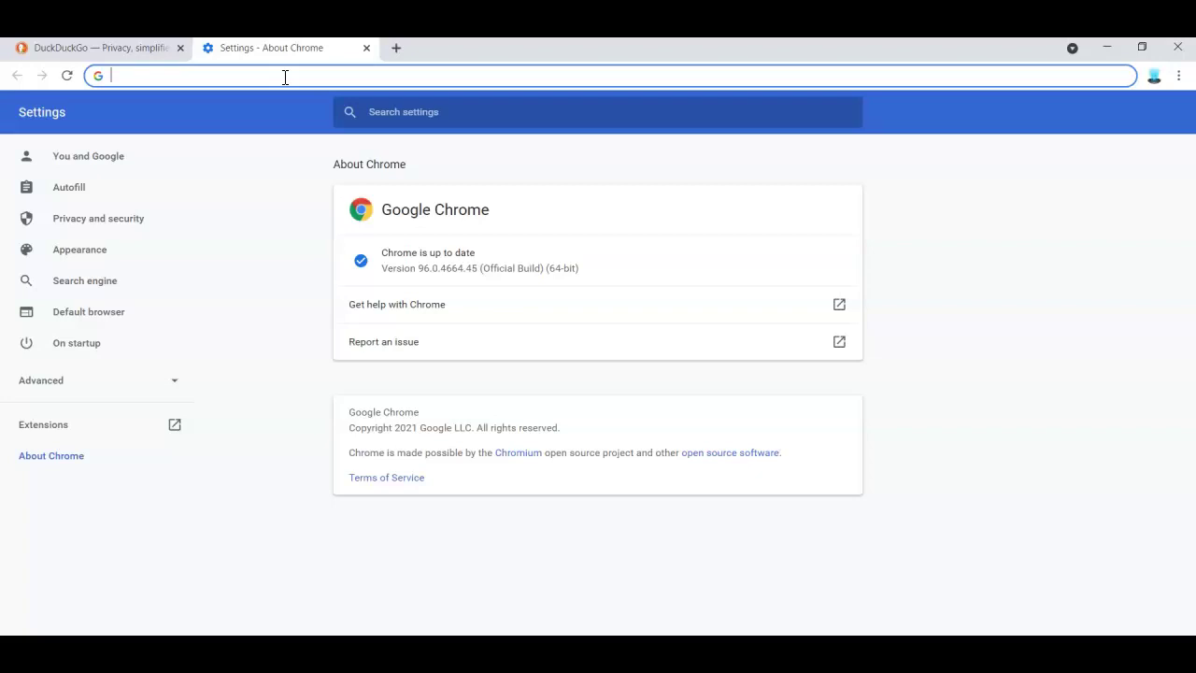
text(download latest )
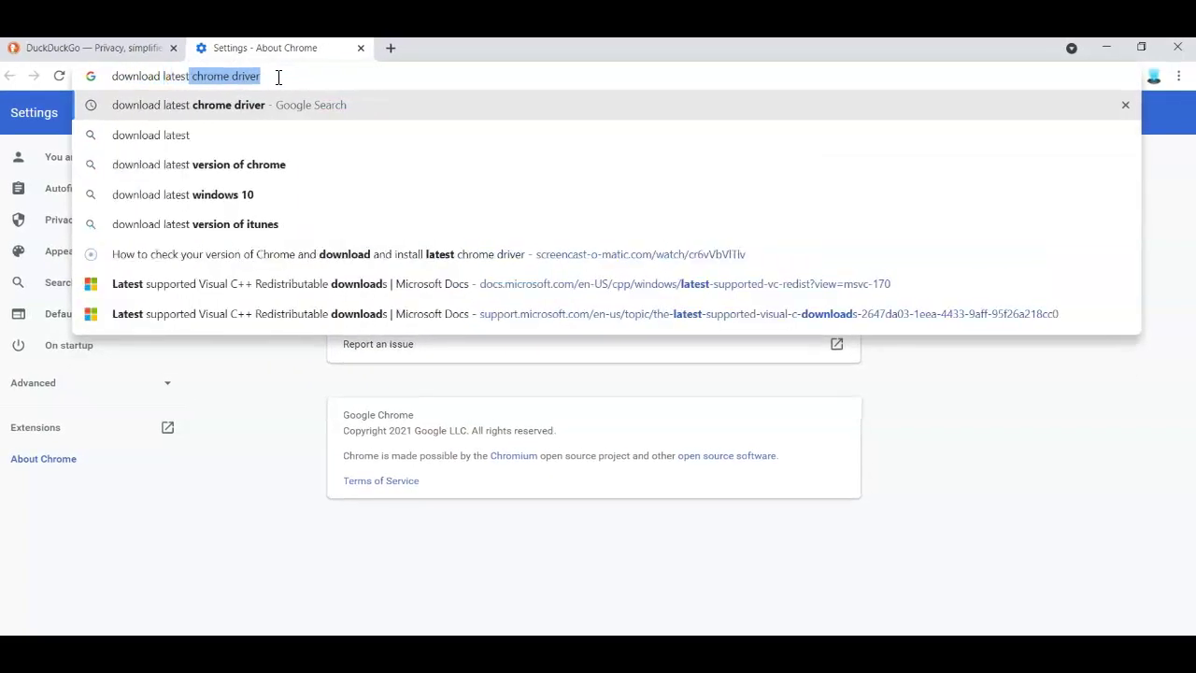
text(chrome)
key(Return)
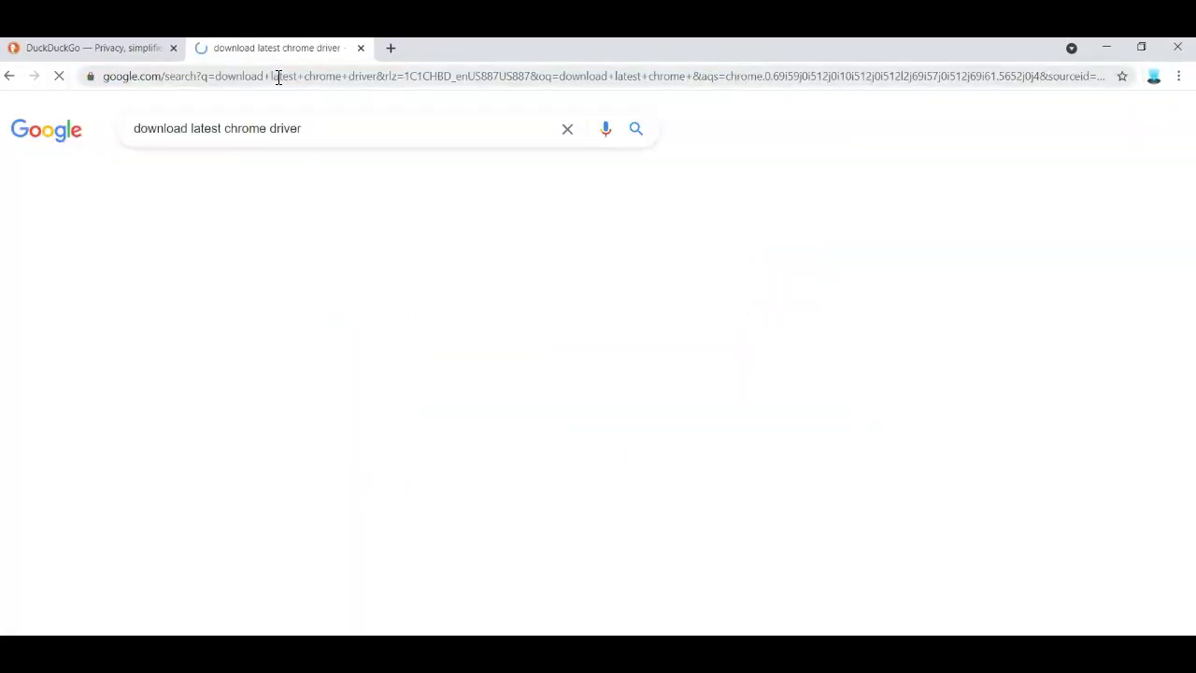
click(320, 266)
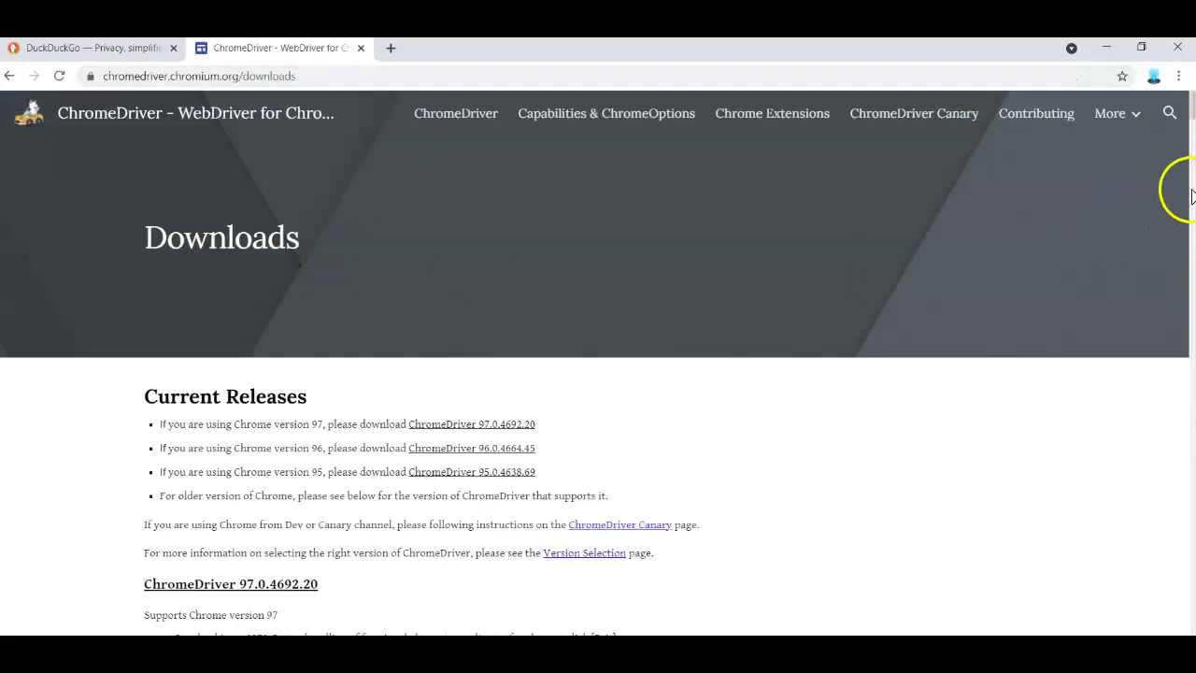
Download the win32 zip file of ChromeDriver 96.0.4664.45 from the current releases.
drag(1192, 194, 1183, 112)
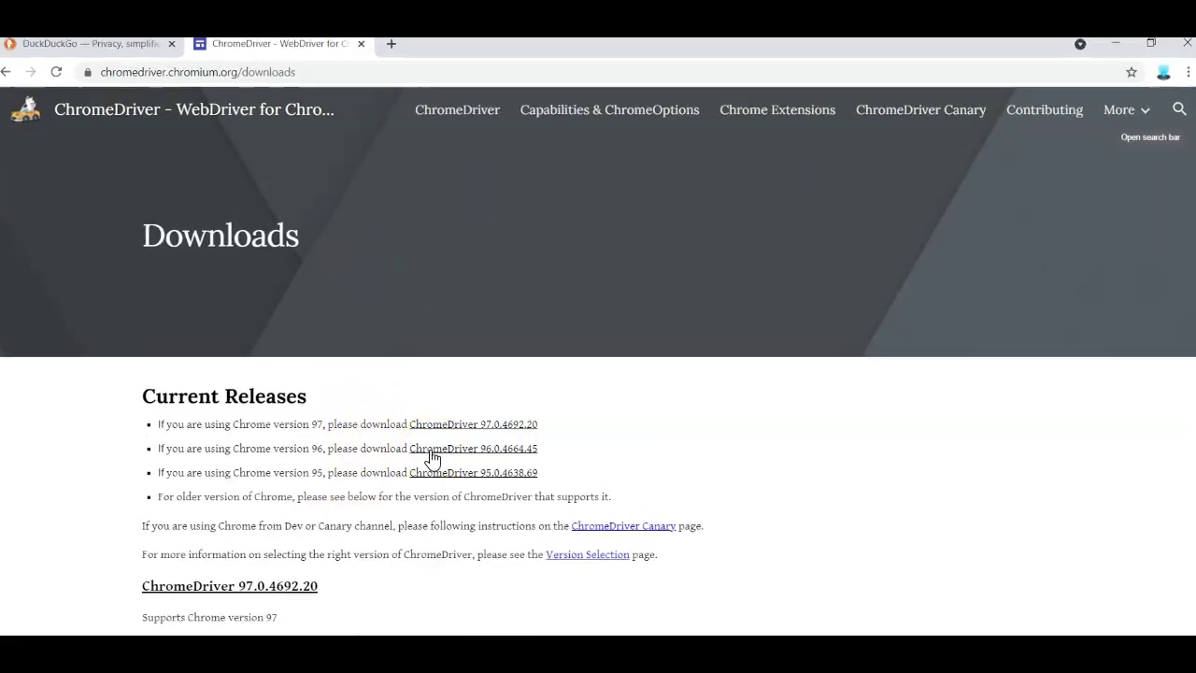
click(444, 425)
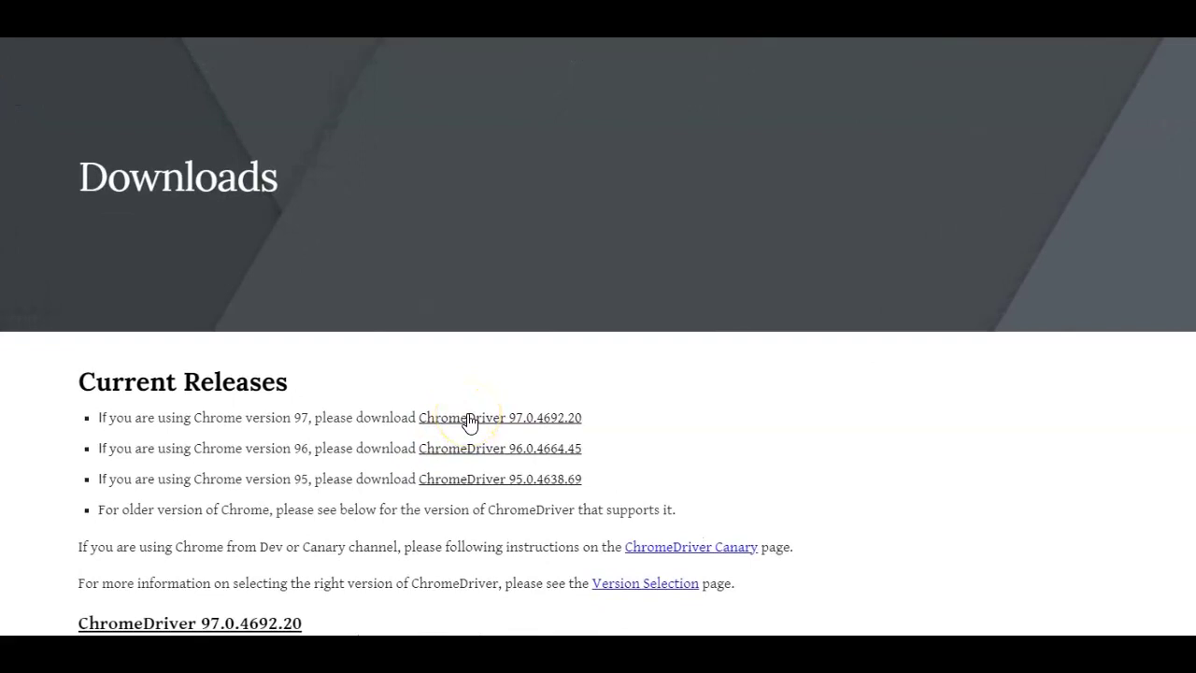
click(468, 421)
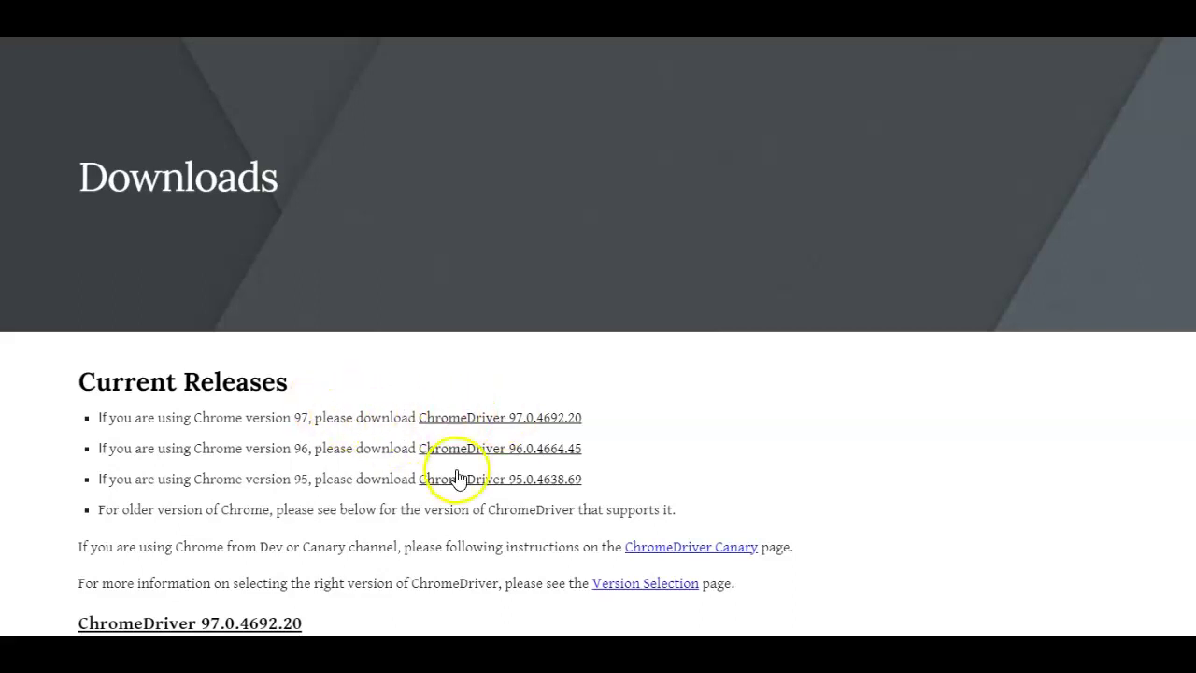
click(493, 451)
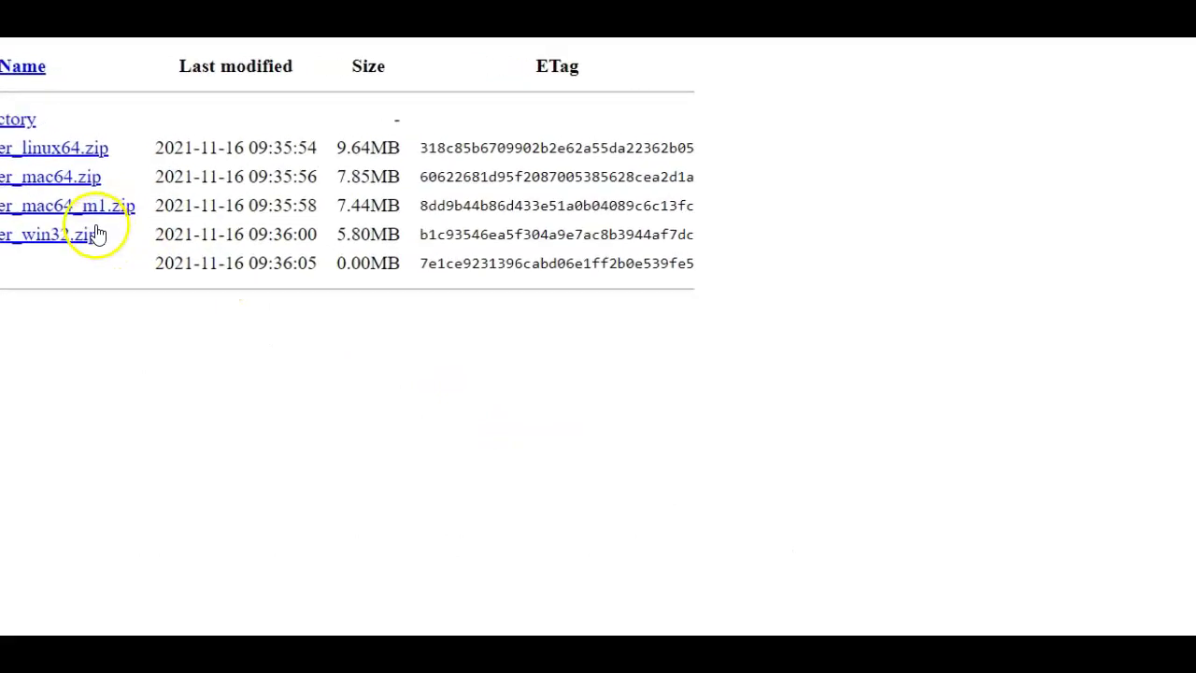
click(81, 239)
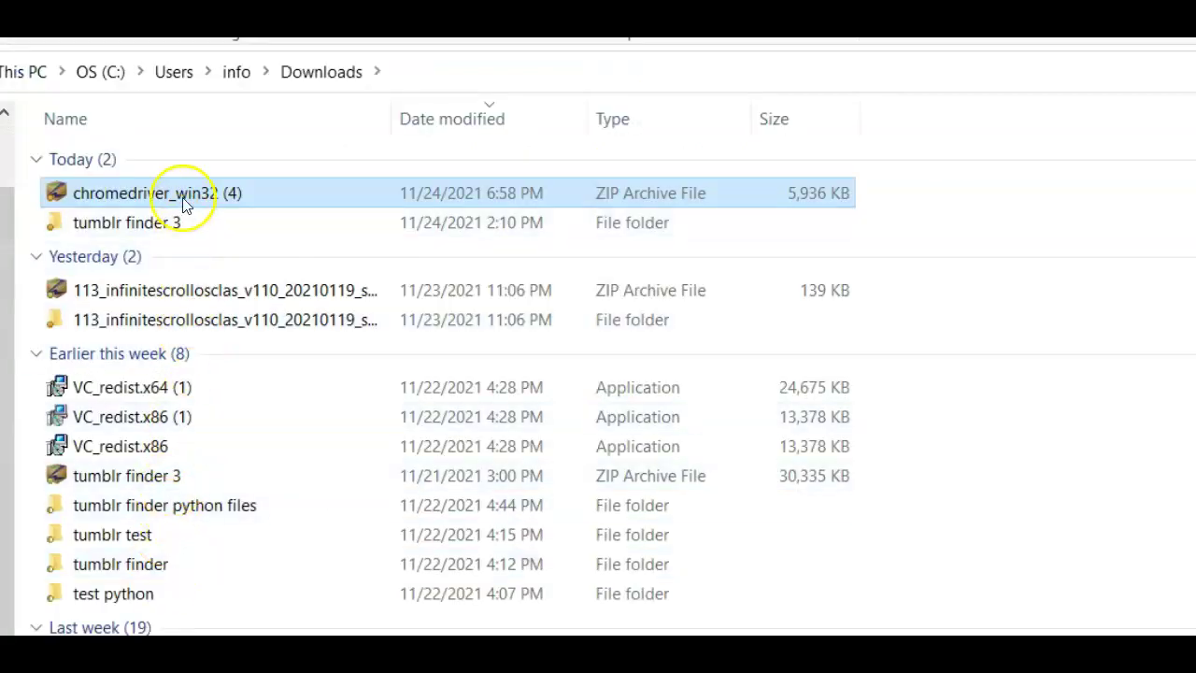
Extract the chromedriver_win32 (4) archive in Downloads with 7-Zip into a folder of the same name and open that folder.
click(183, 195)
right_click(183, 196)
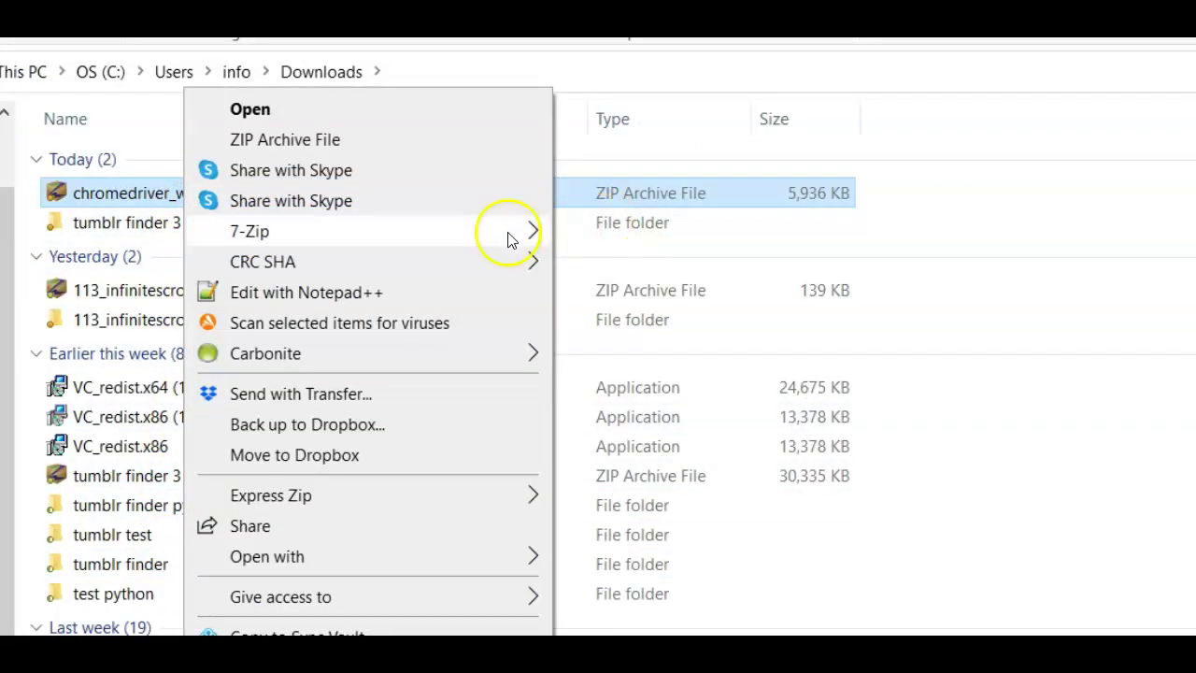
mouse_move(508, 239)
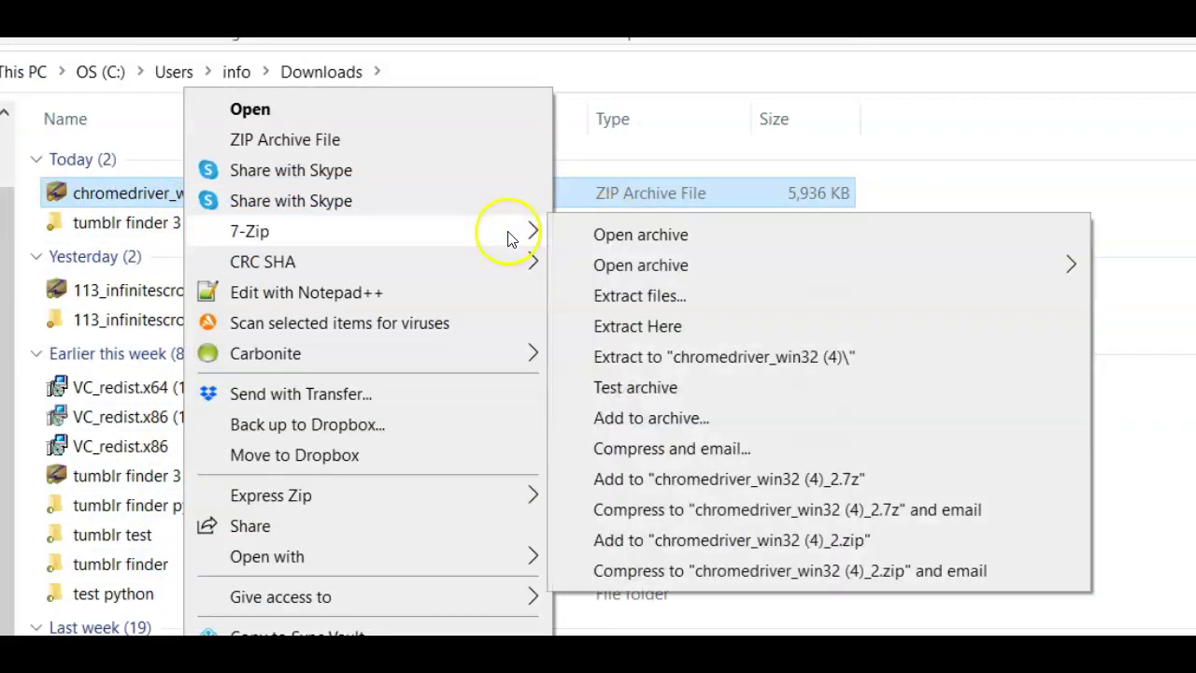
click(668, 356)
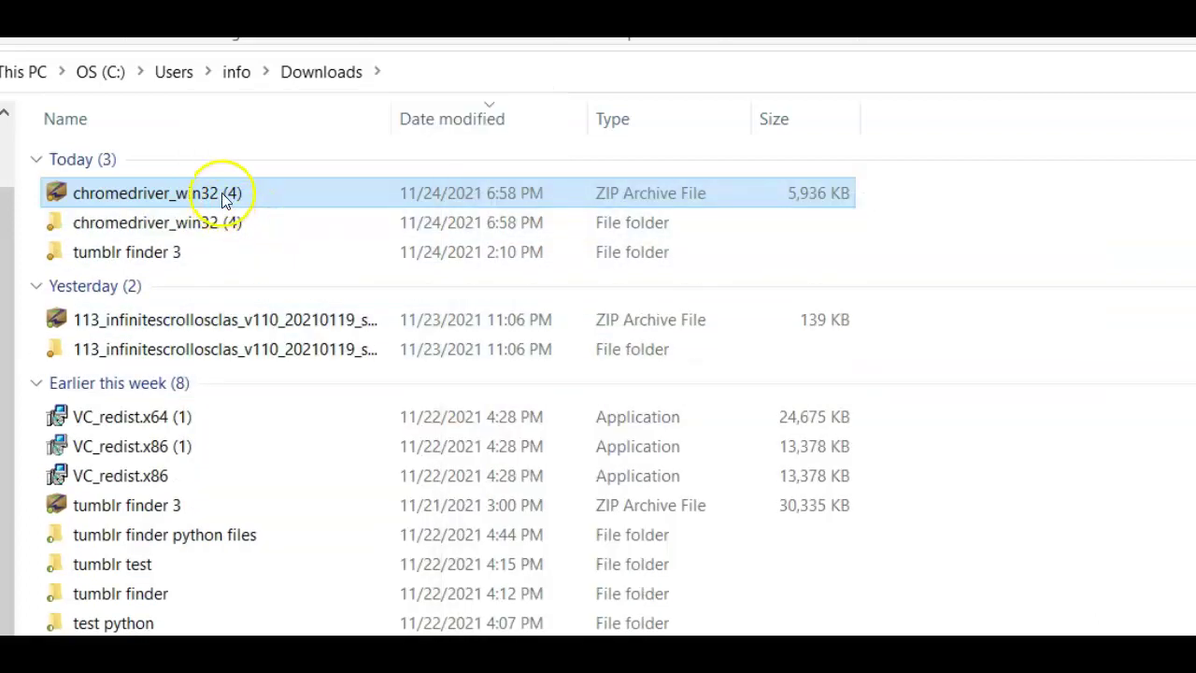
double_click(168, 228)
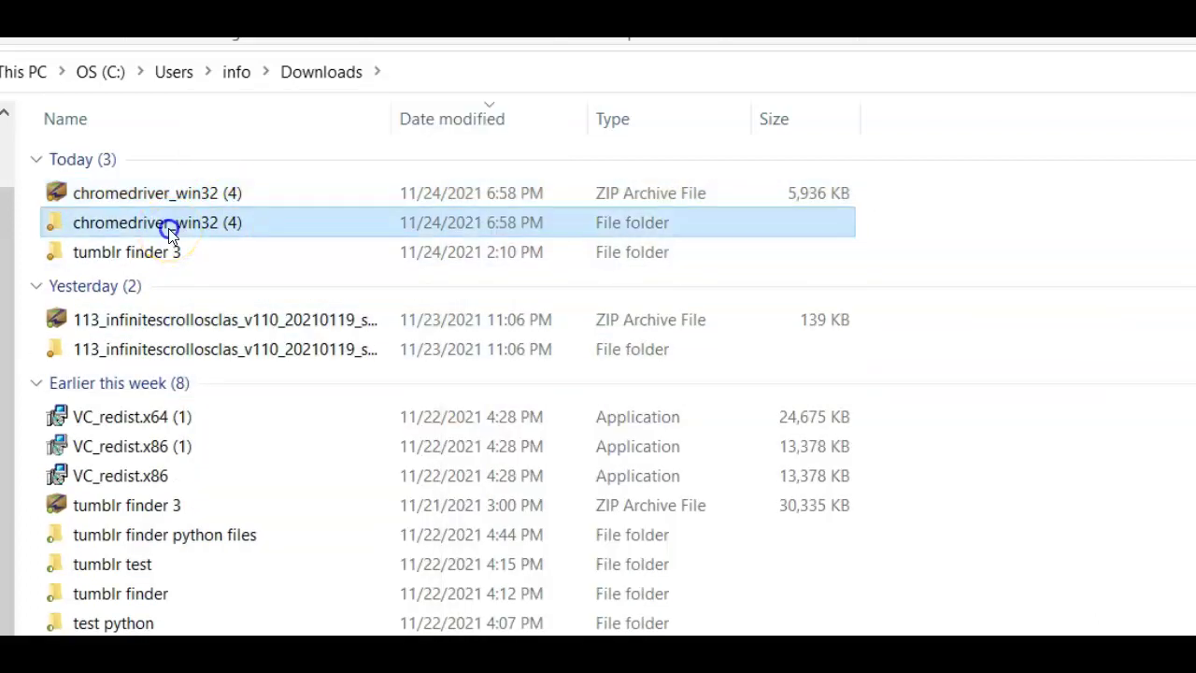
Copy the extracted chromedriver application and open the Expired Tumblr Hunter folder on the C: drive.
click(133, 164)
right_click(132, 163)
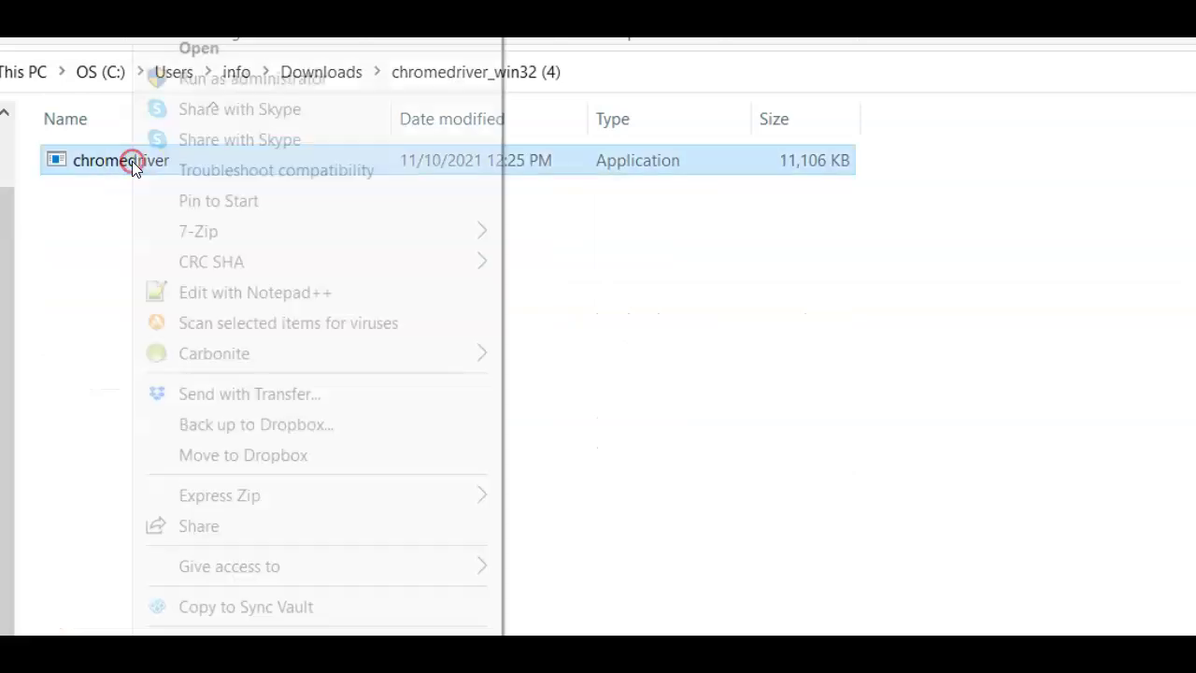
key(Escape)
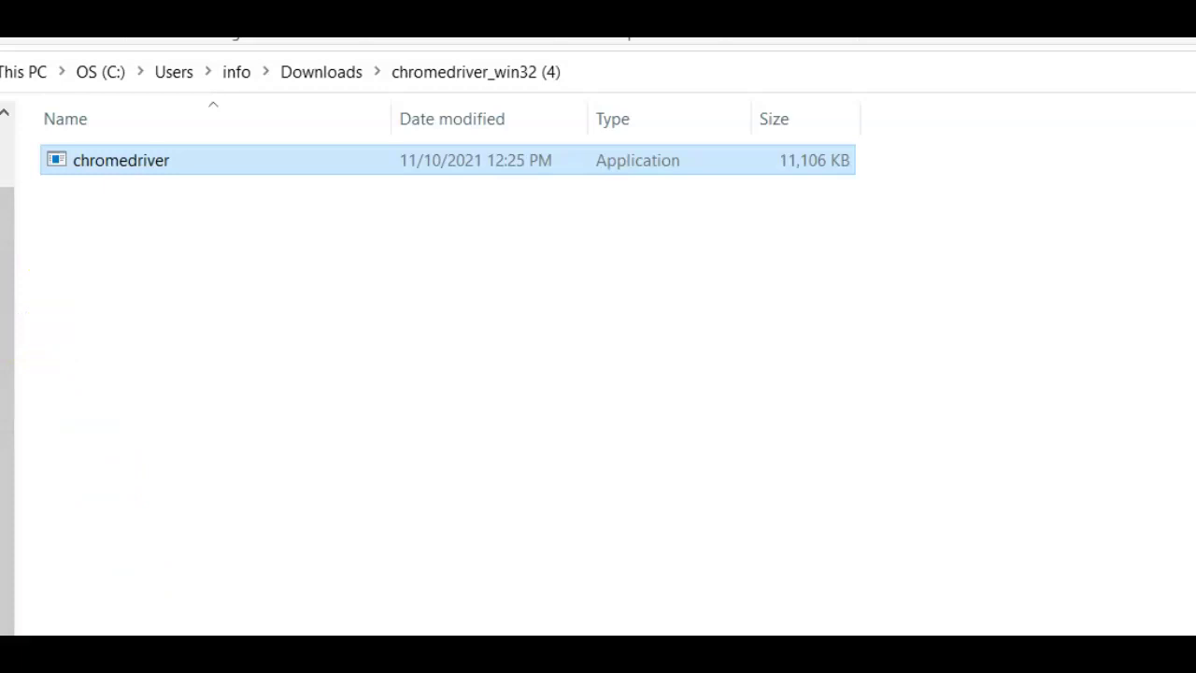
key(alt+Left)
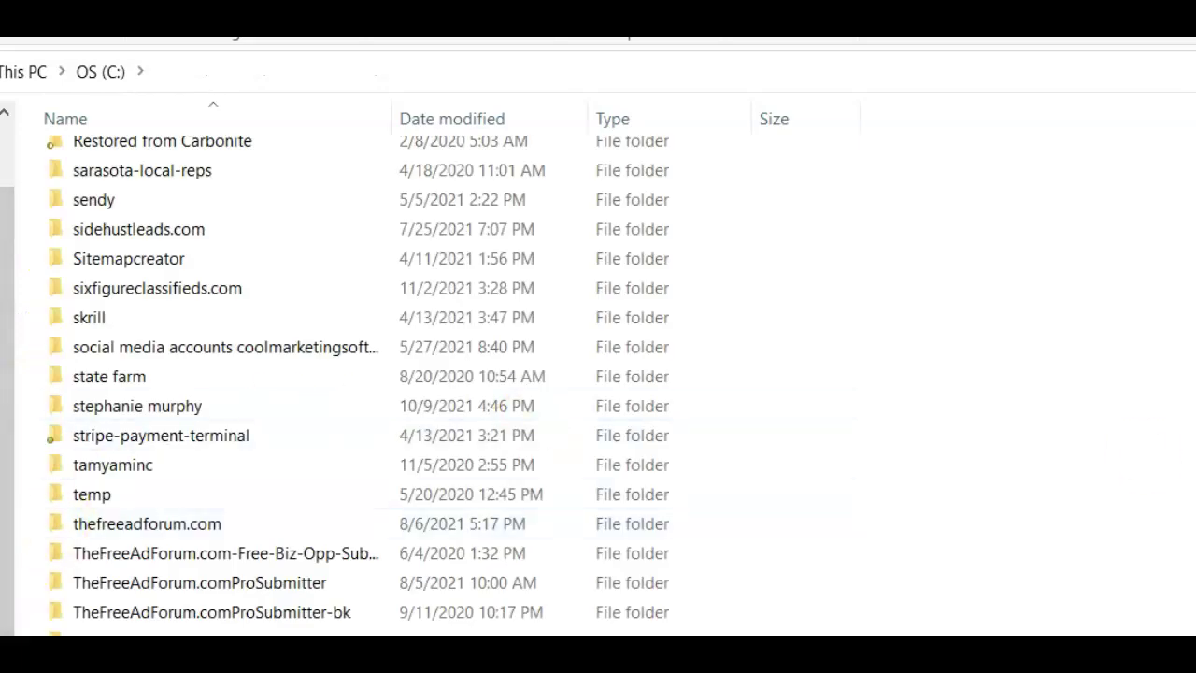
scroll(430, 383, up, 20)
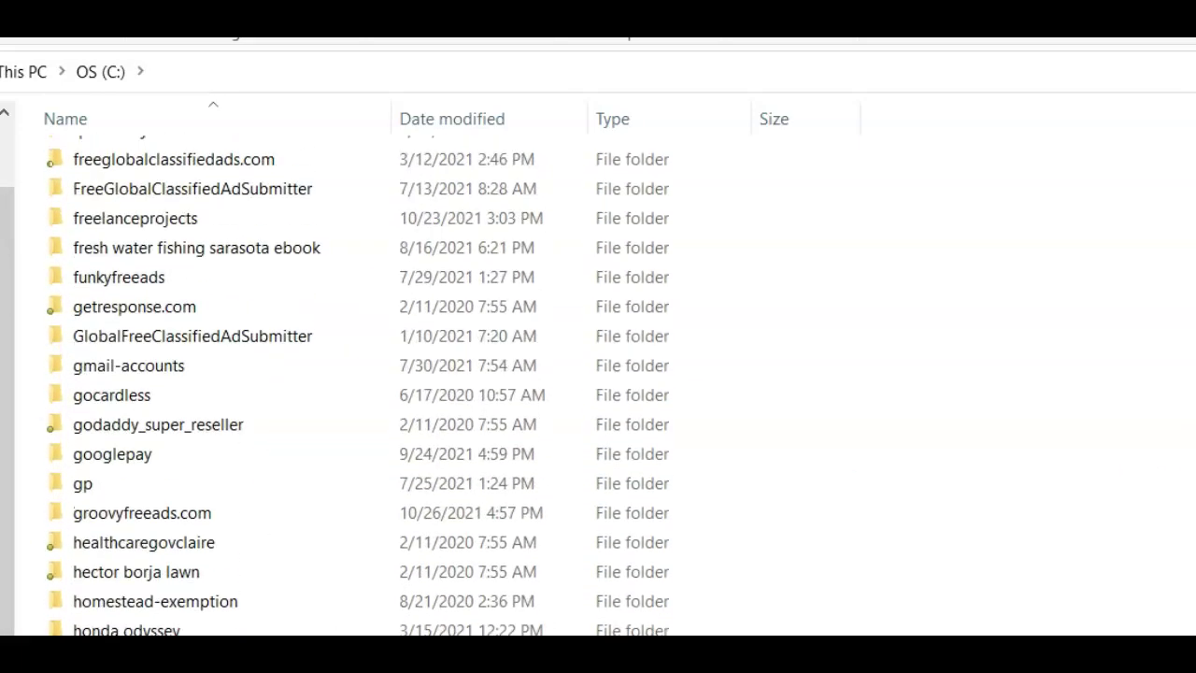
scroll(430, 383, up, 7)
scroll(430, 383, down, 2)
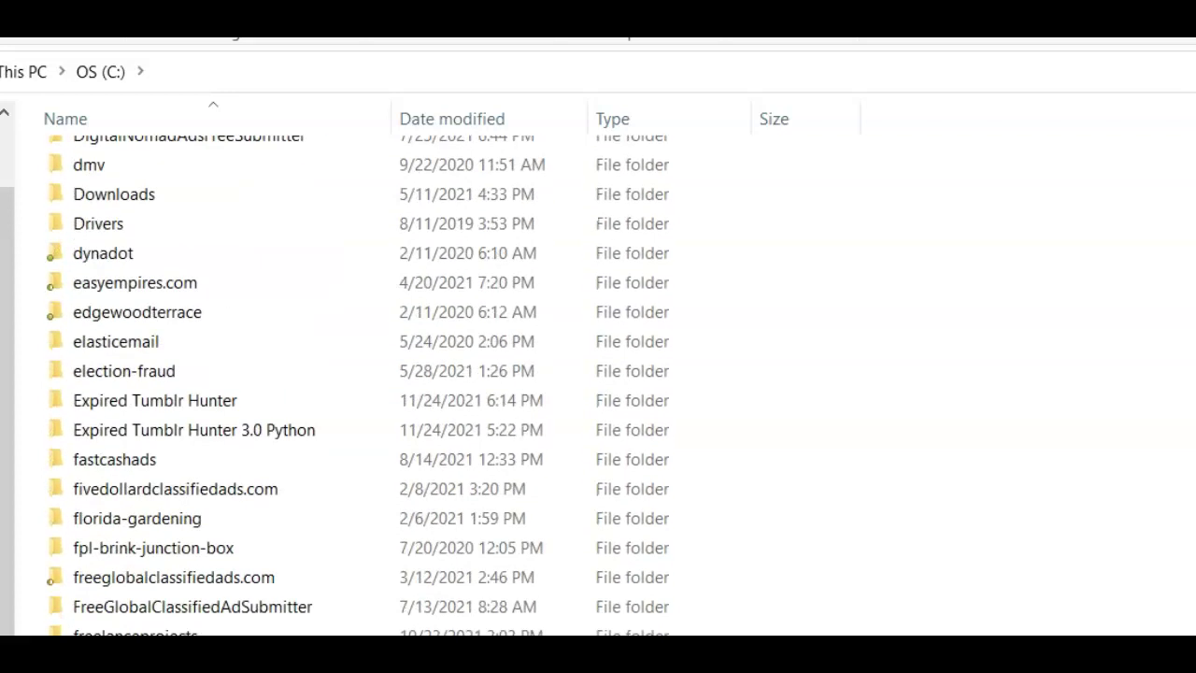
double_click(172, 399)
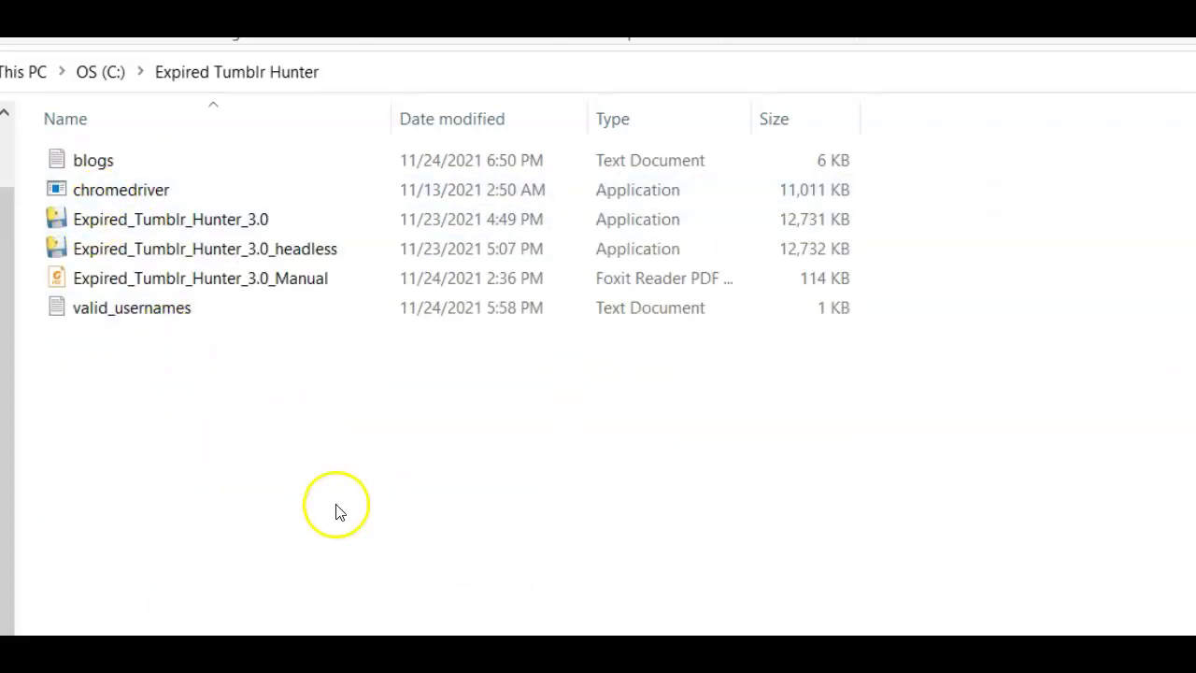
Try to paste the copied chromedriver into the Expired Tumblr Hunter folder, cancelling instead of replacing the existing file.
right_click(337, 503)
key(ctrl+v)
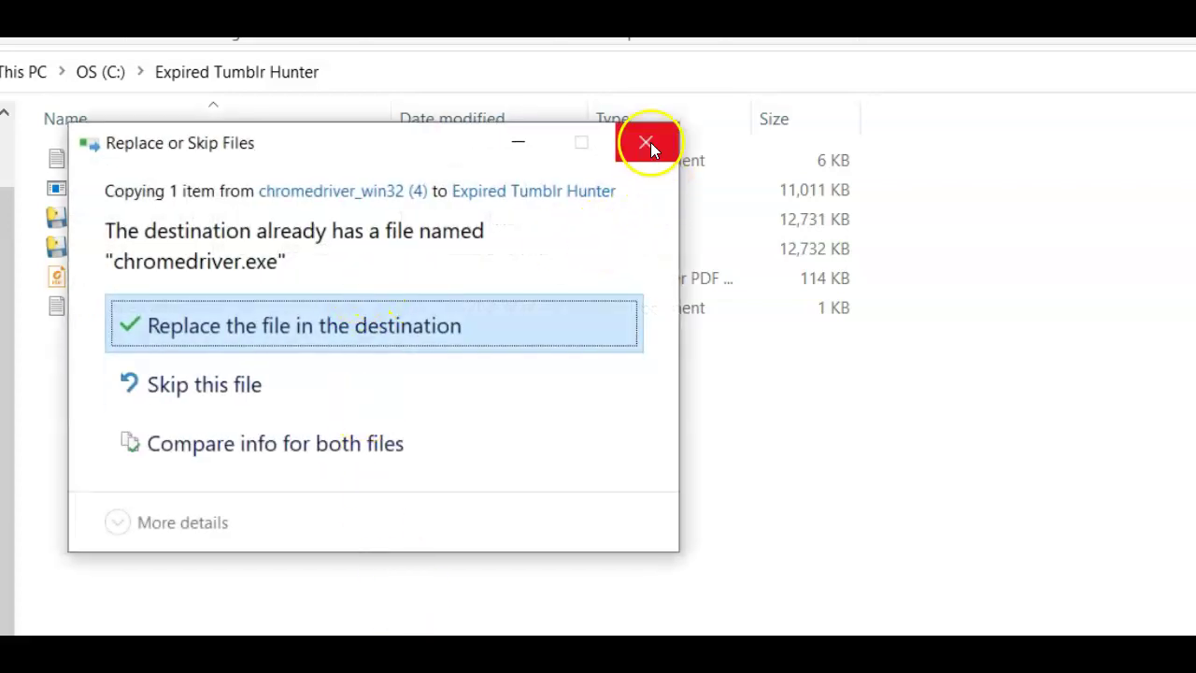
click(648, 147)
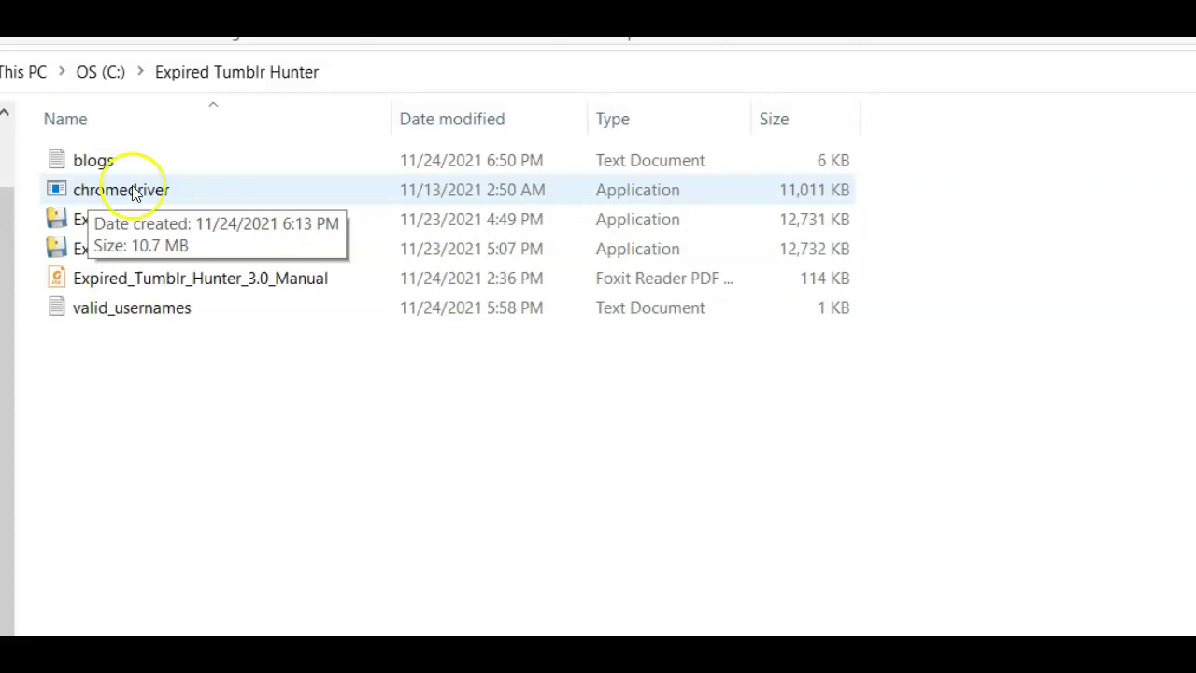
Launch the Expired_Tumblr_Hunter_3.0_headless application from the Expired Tumblr Hunter folder.
click(241, 262)
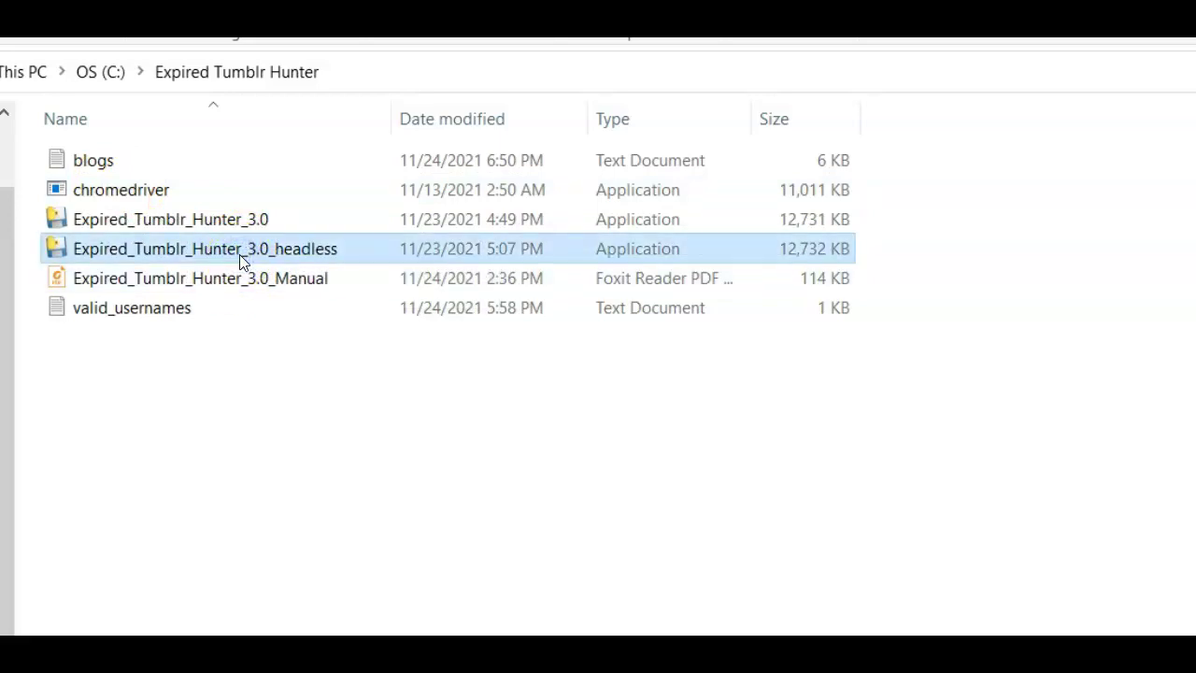
right_click(240, 258)
click(311, 192)
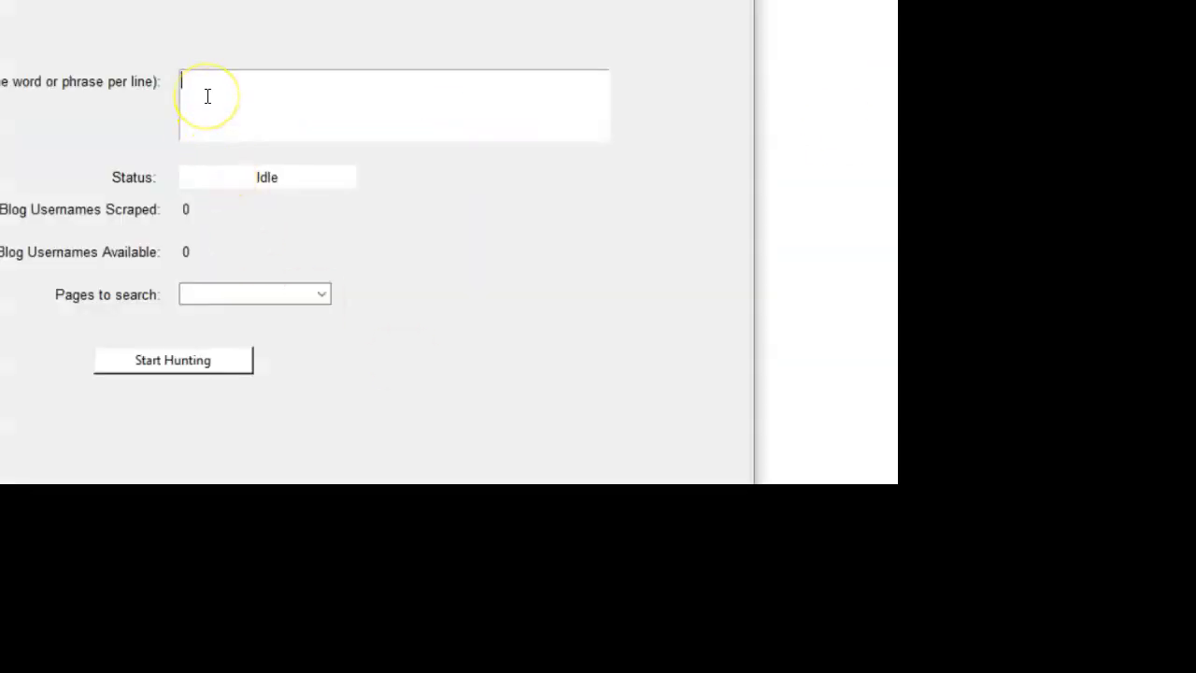
Start a hunt for the keyword "affiliate marketing" with 1 page to search.
text(affiliate marketing)
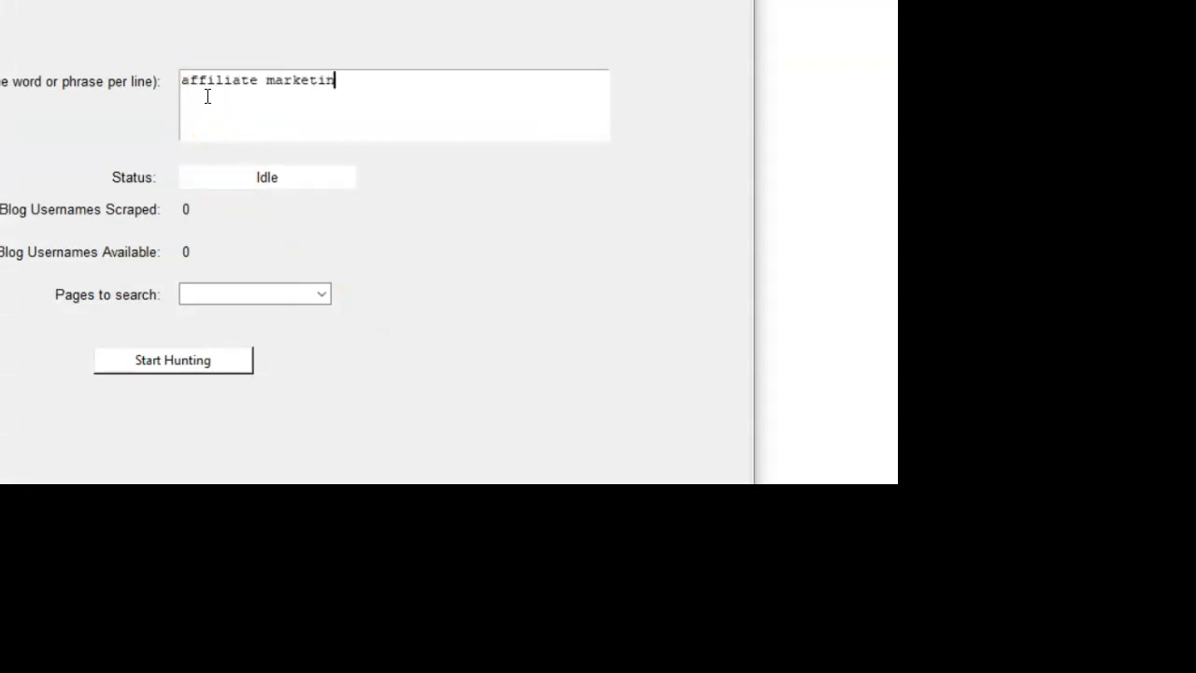
click(322, 294)
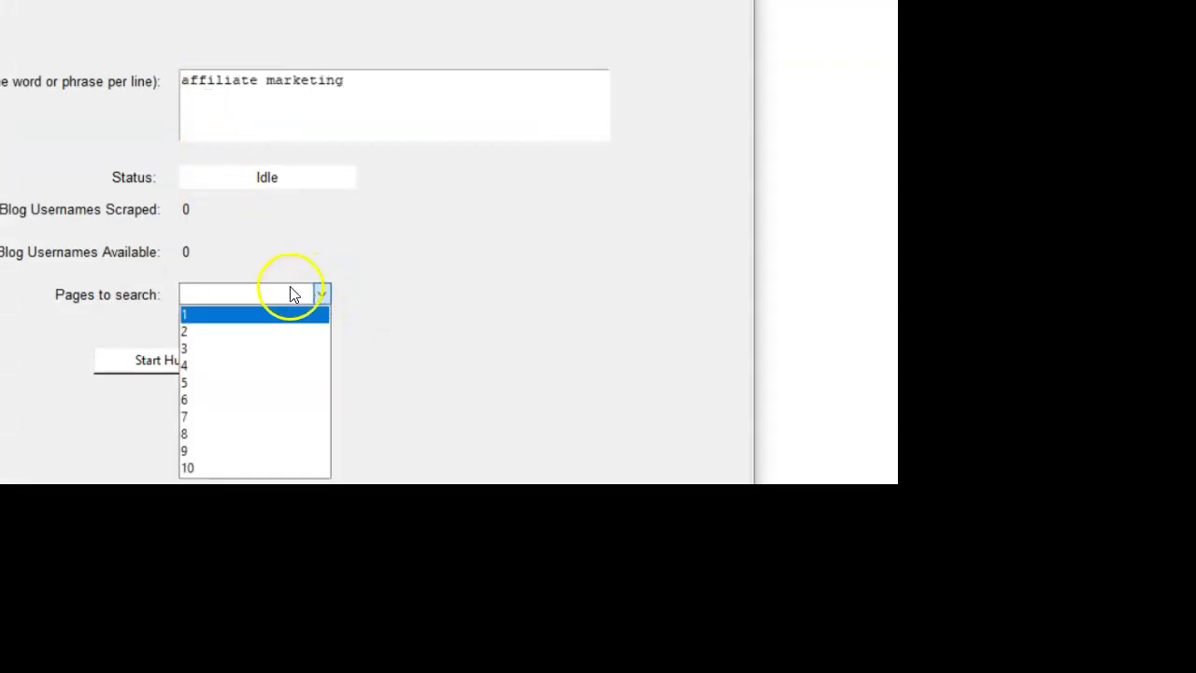
click(211, 315)
click(194, 357)
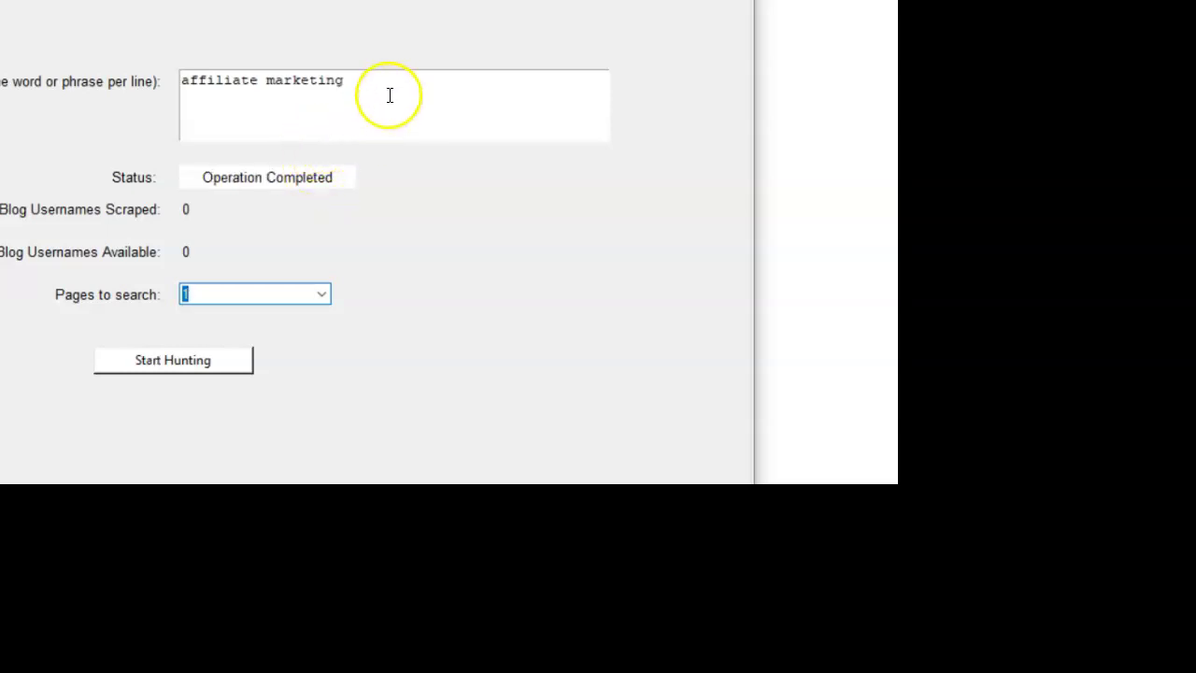
Open the choices for the number of pages to search.
click(390, 95)
click(314, 297)
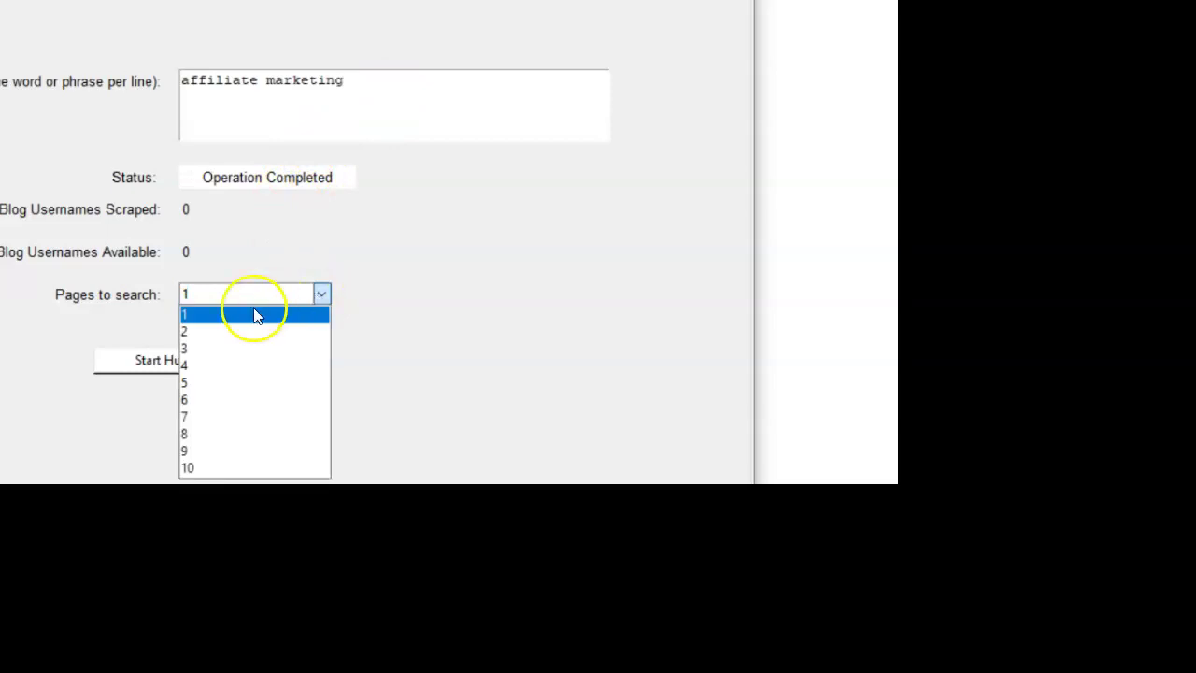